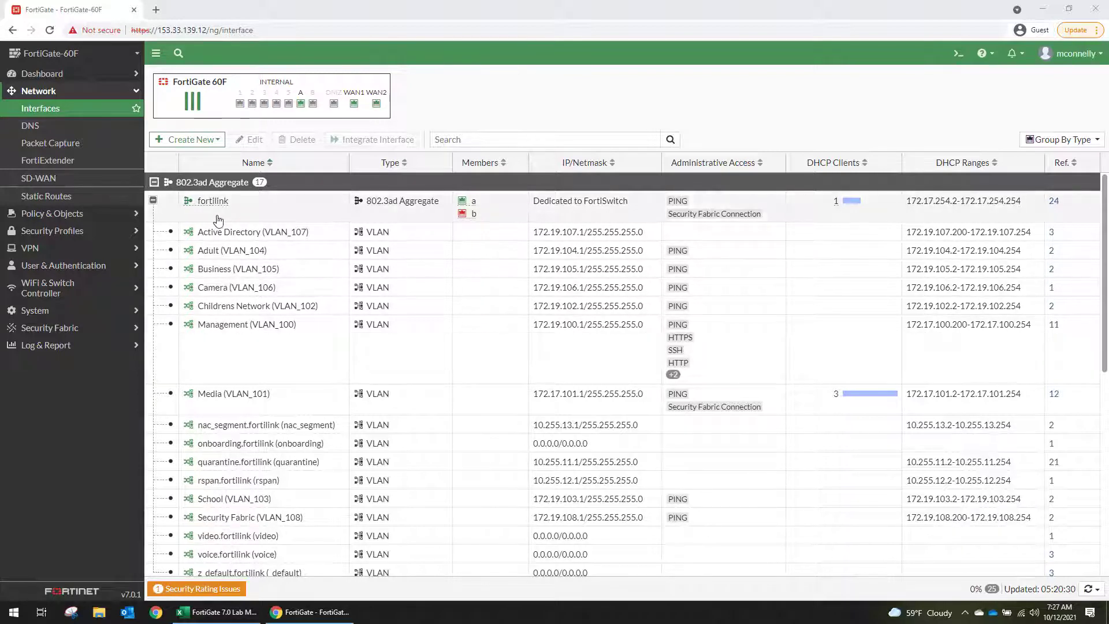
- Inspect the fortilink 802.3ad aggregate's details, with its 17 VLAN members and their subnets
{"action": "mouse_move", "coordinate": [213, 203]}
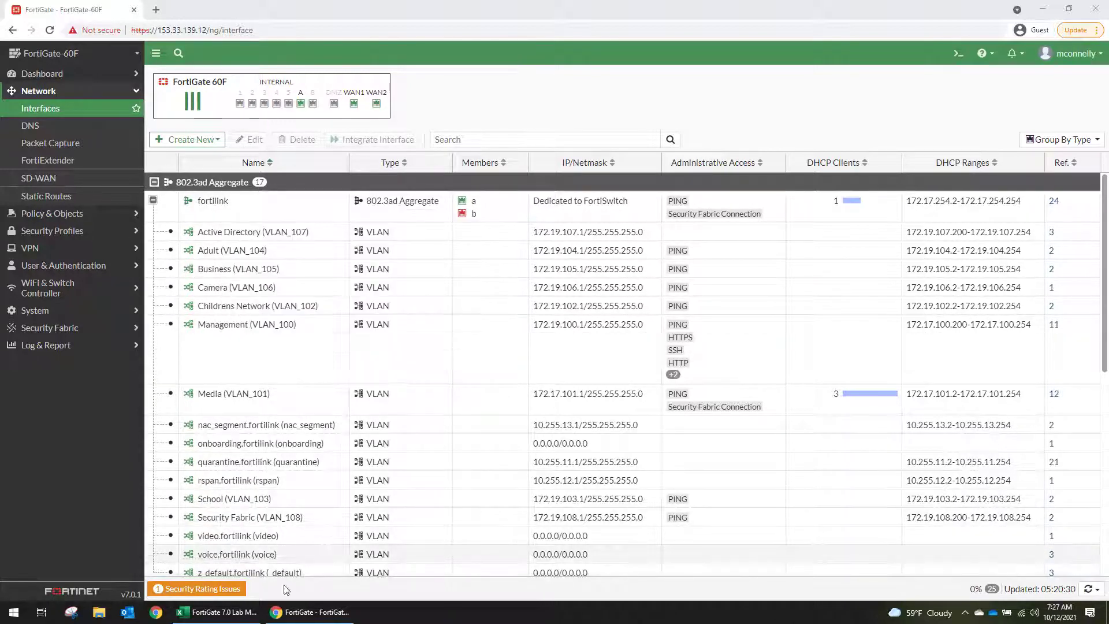
{"action": "left_click", "coordinate": [218, 612]}
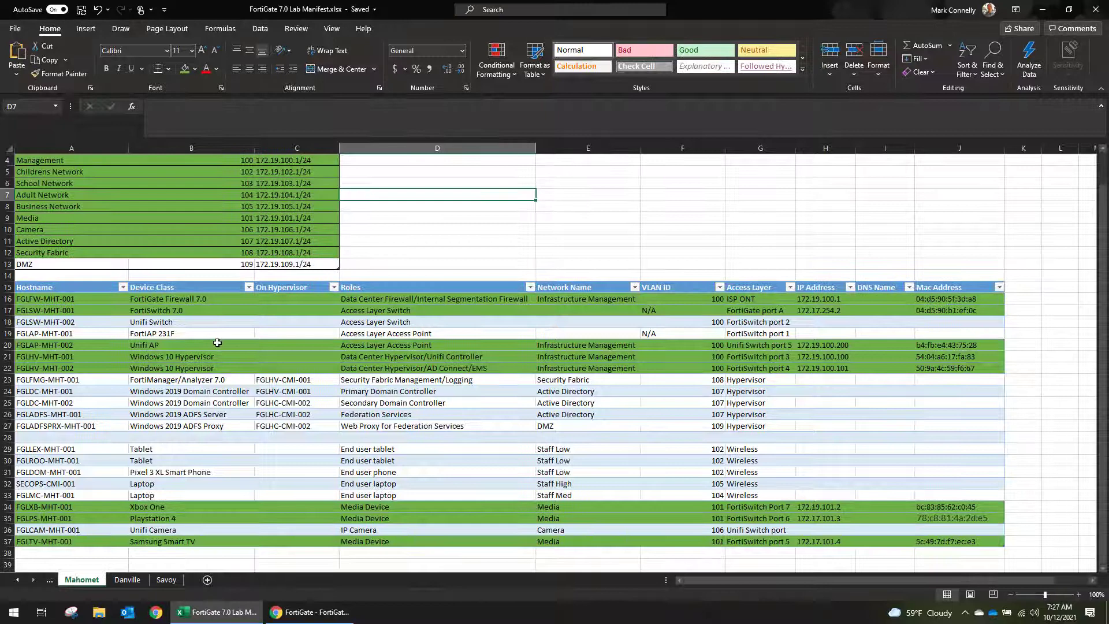
{"action": "left_click", "coordinate": [356, 367]}
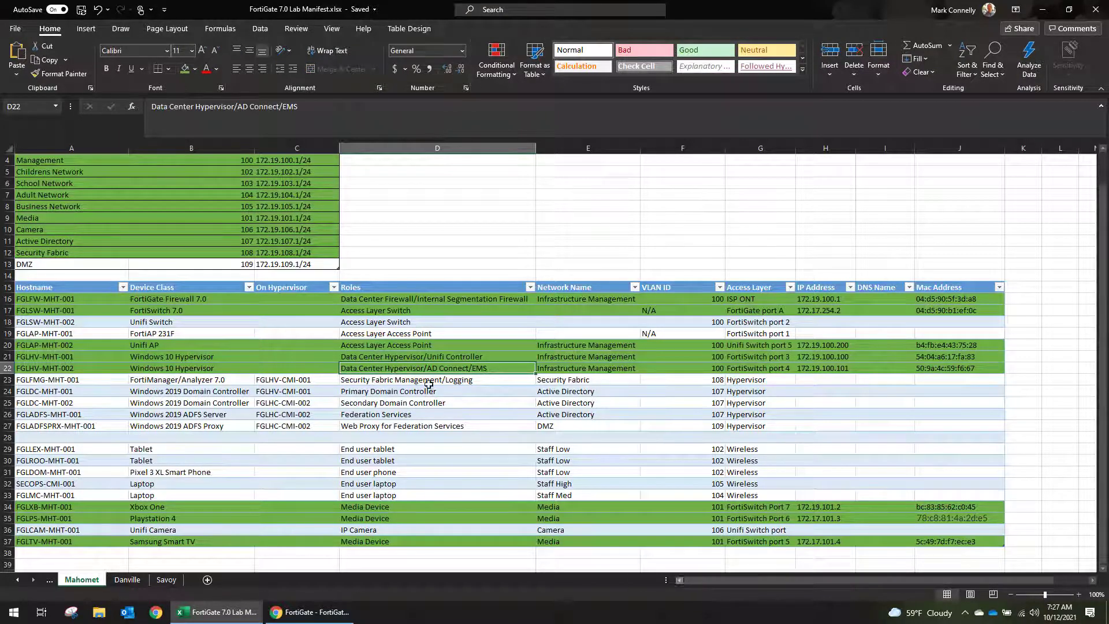
{"action": "scroll", "coordinate": [204, 333], "scroll_direction": "up", "scroll_amount": 1}
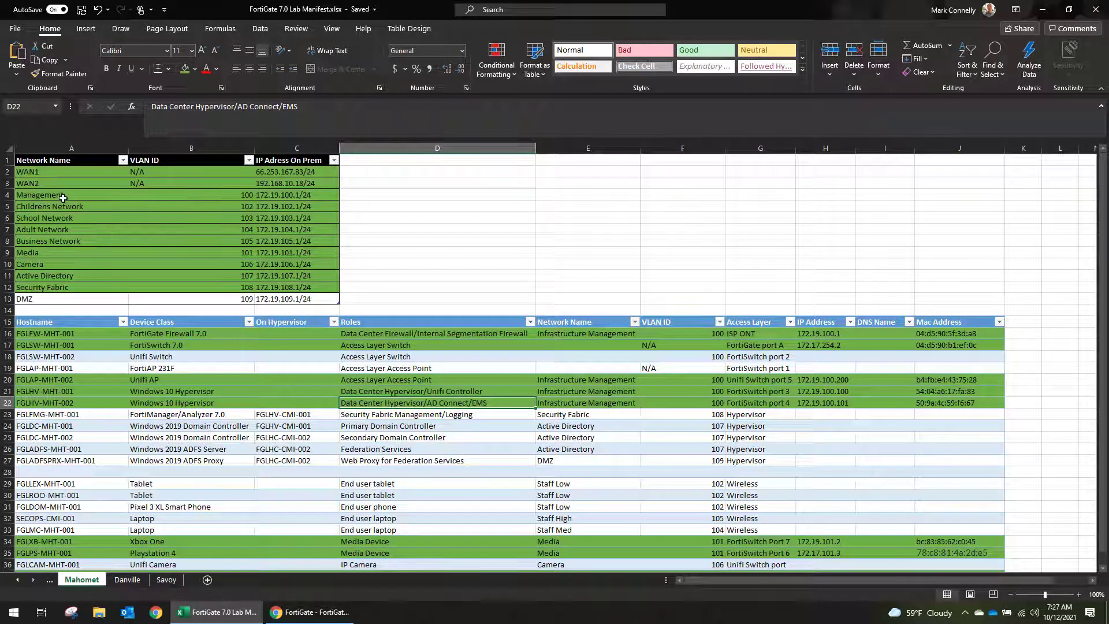
{"action": "left_click_drag", "start_coordinate": [58, 195], "coordinate": [310, 288]}
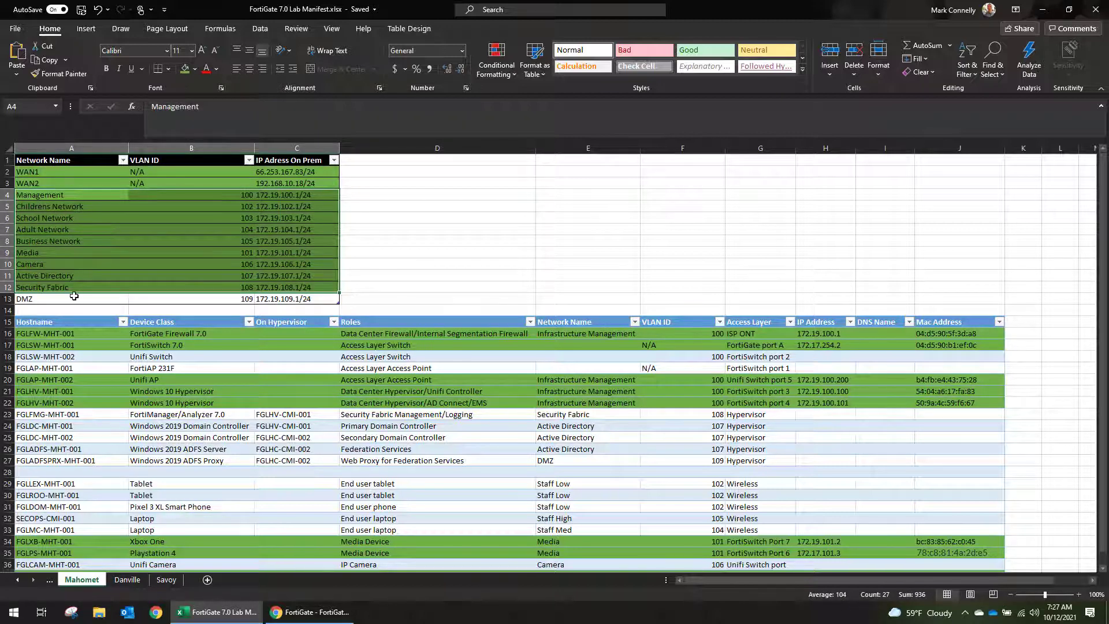
{"action": "left_click_drag", "start_coordinate": [74, 295], "coordinate": [288, 299]}
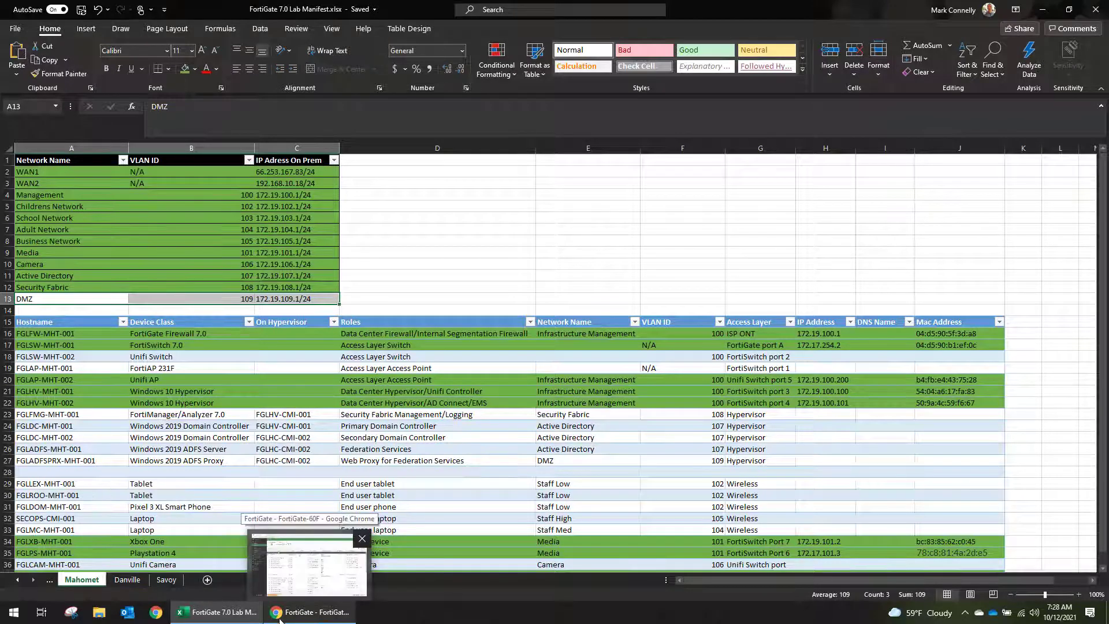
{"action": "left_click", "coordinate": [128, 580]}
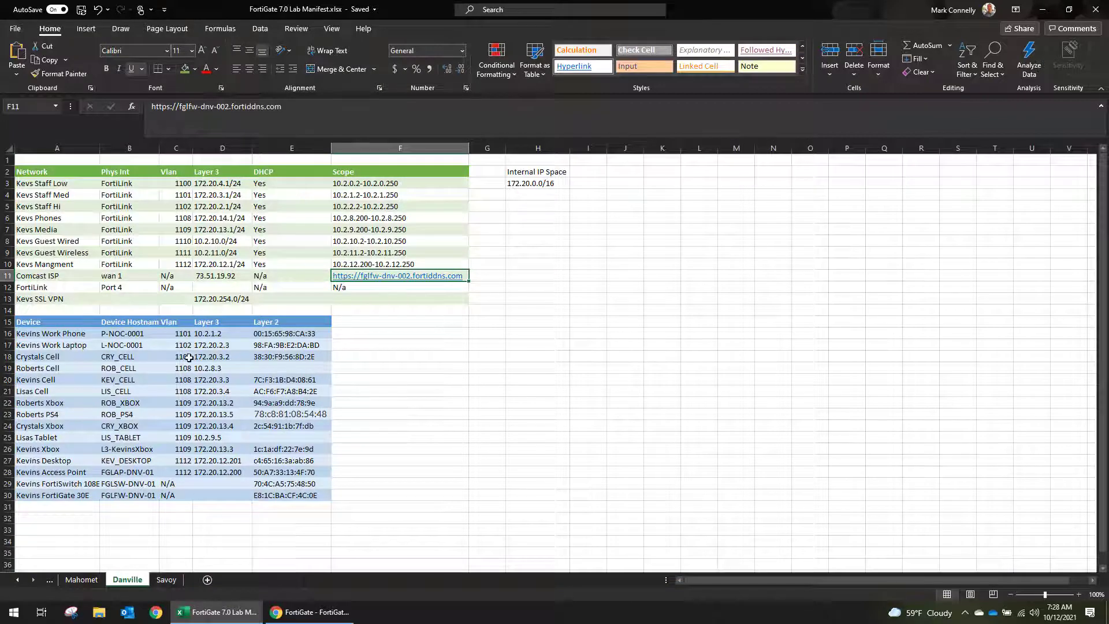
{"action": "left_click", "coordinate": [167, 580]}
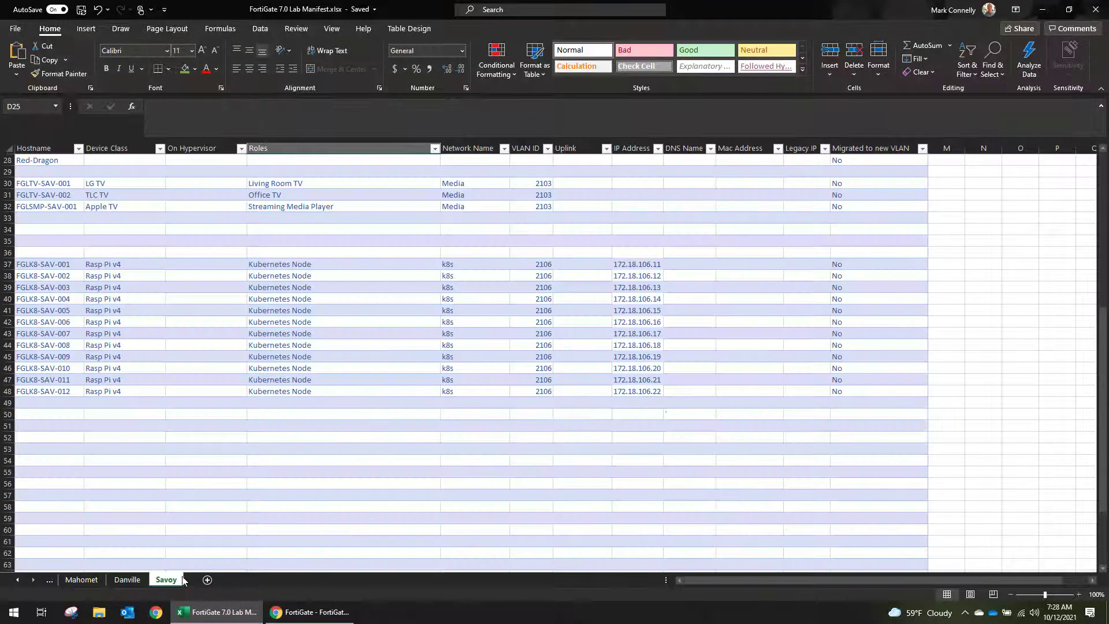
{"action": "scroll", "coordinate": [254, 389], "scroll_direction": "up", "scroll_amount": 5}
{"action": "scroll", "coordinate": [254, 389], "scroll_direction": "up", "scroll_amount": 4}
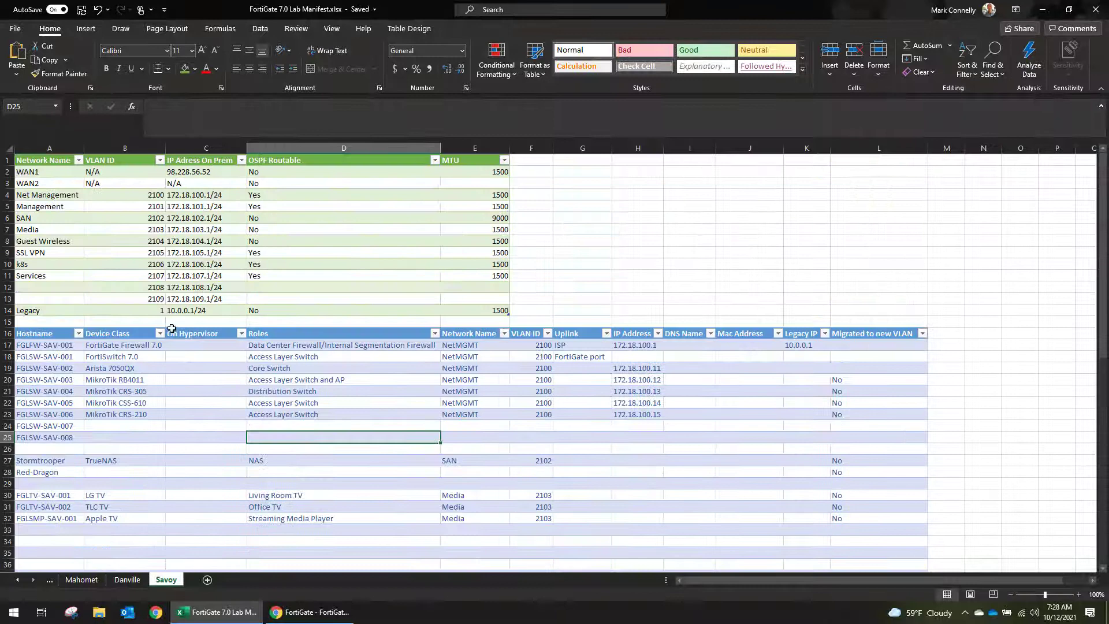
{"action": "left_click", "coordinate": [82, 579]}
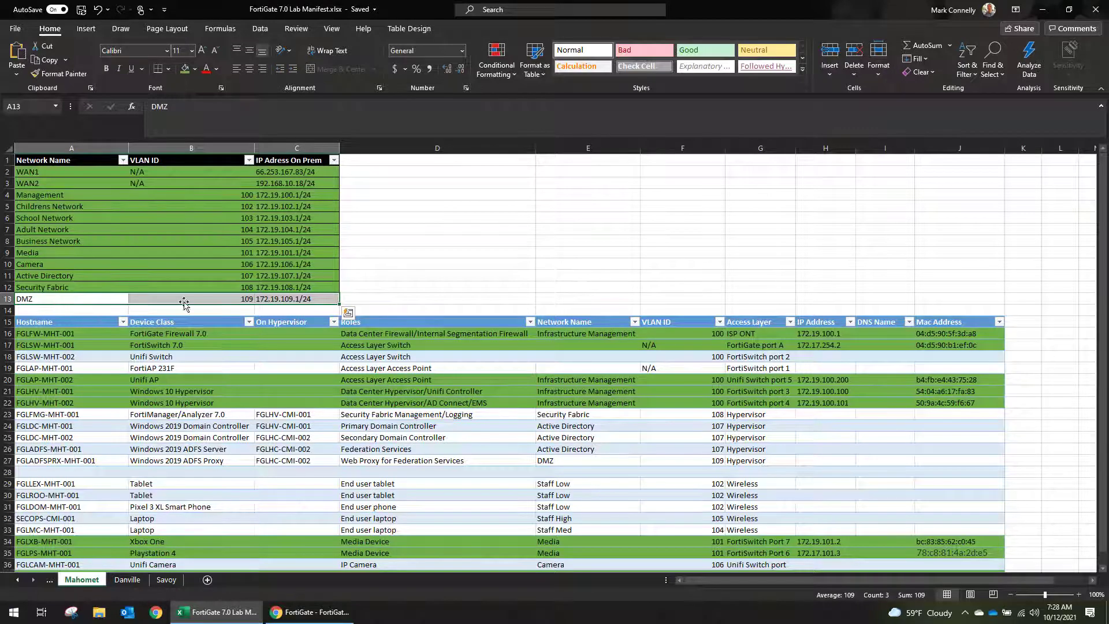
{"action": "left_click", "coordinate": [241, 298]}
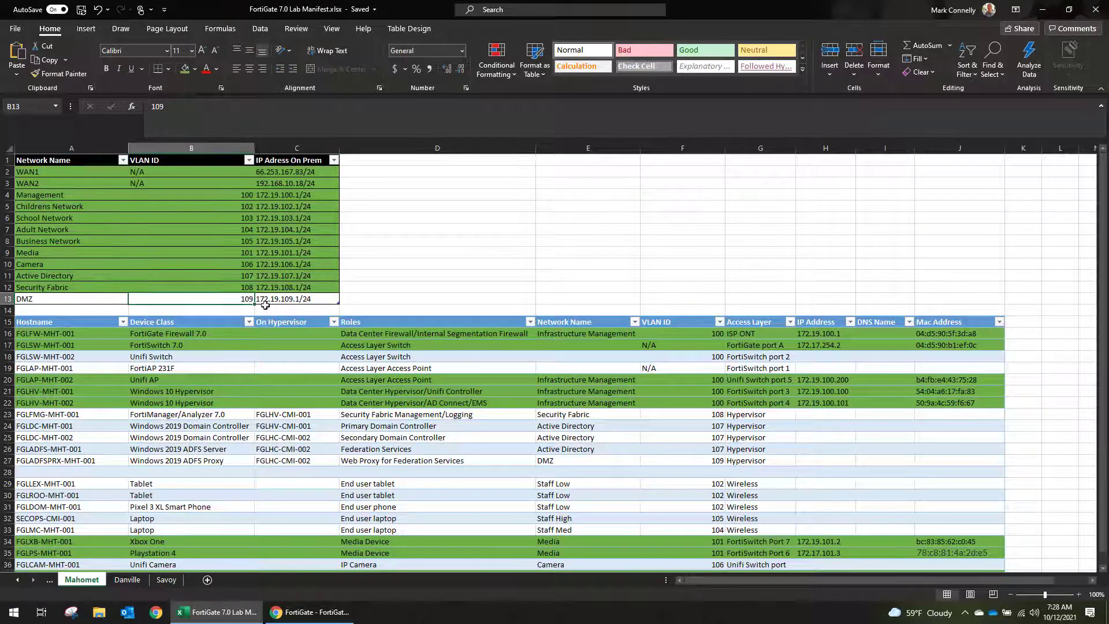
- Back in Chrome, create a new VLAN-type interface with dmz as its parent interface
{"action": "left_click", "coordinate": [309, 611]}
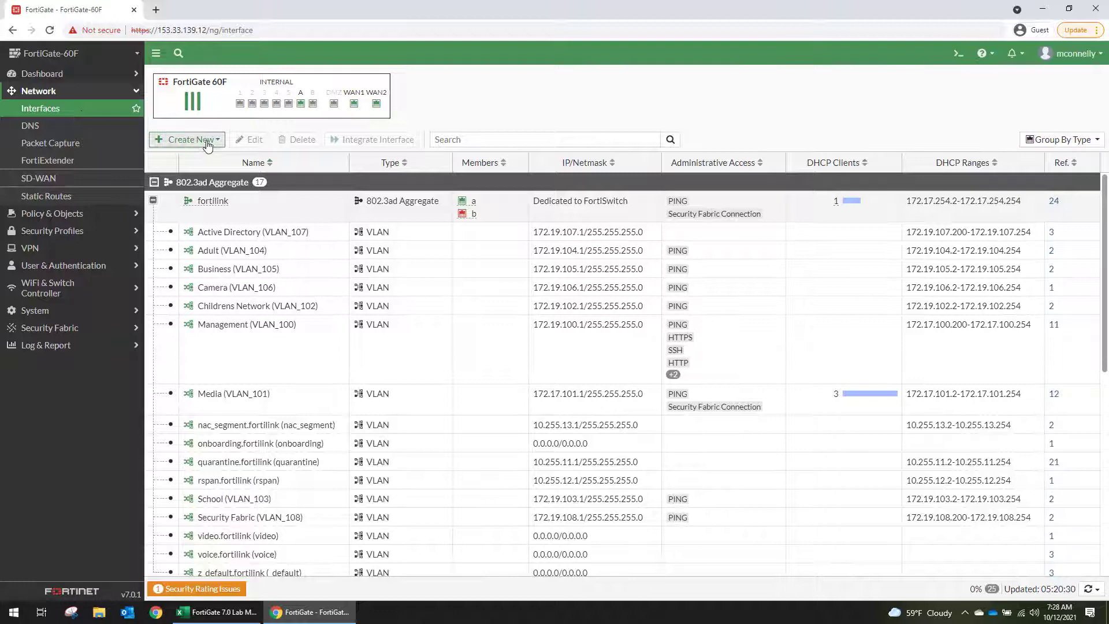
{"action": "left_click", "coordinate": [175, 140]}
{"action": "left_click", "coordinate": [188, 163]}
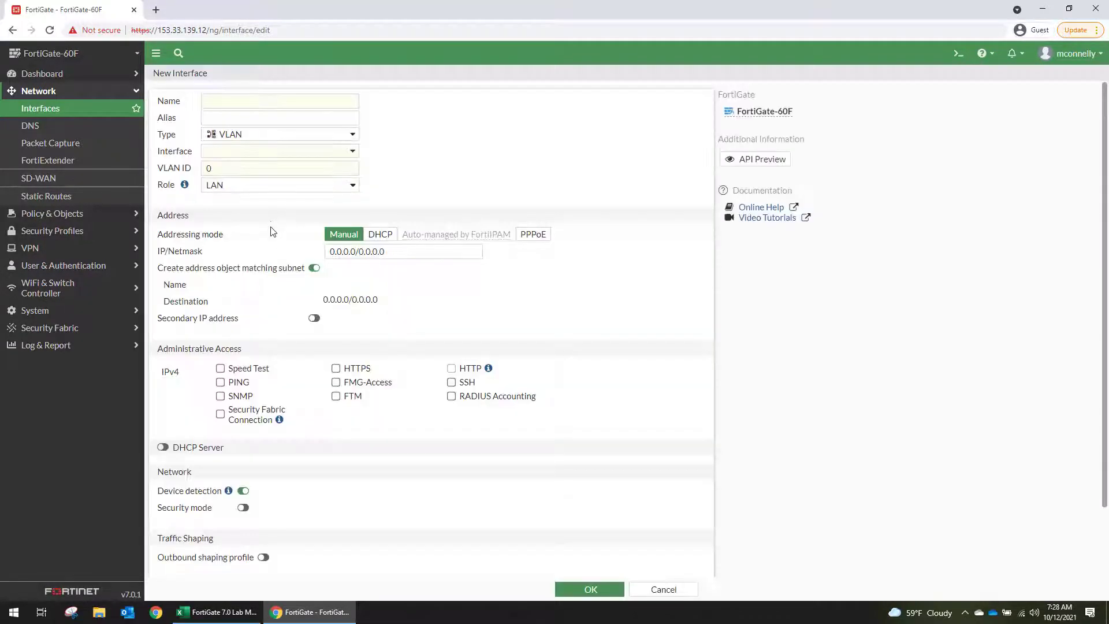
{"action": "left_click", "coordinate": [235, 140]}
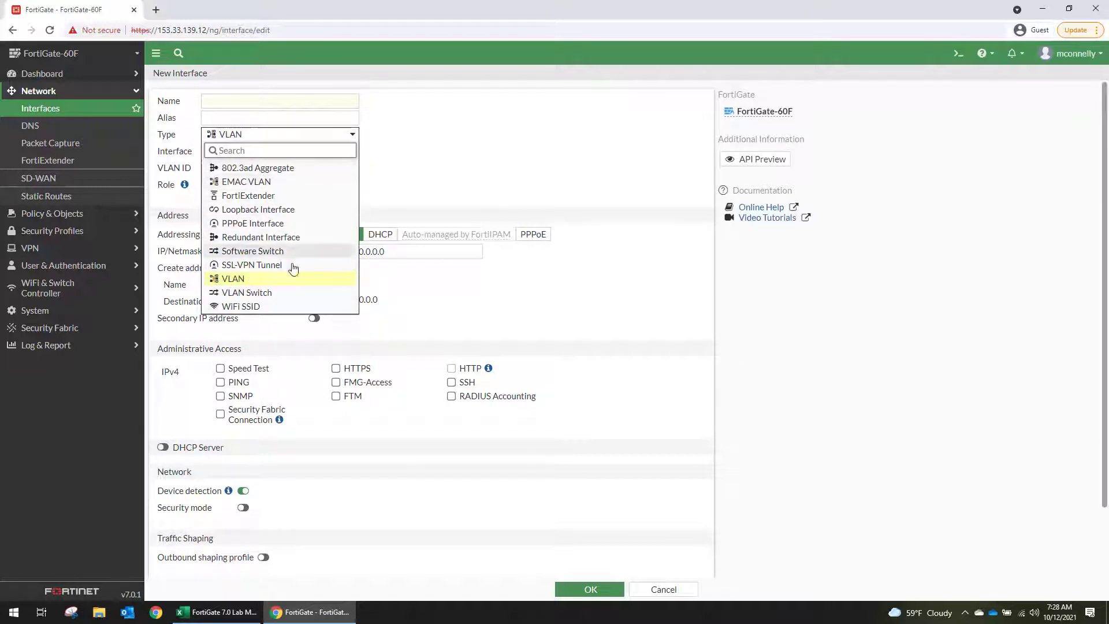
{"action": "left_click", "coordinate": [434, 186]}
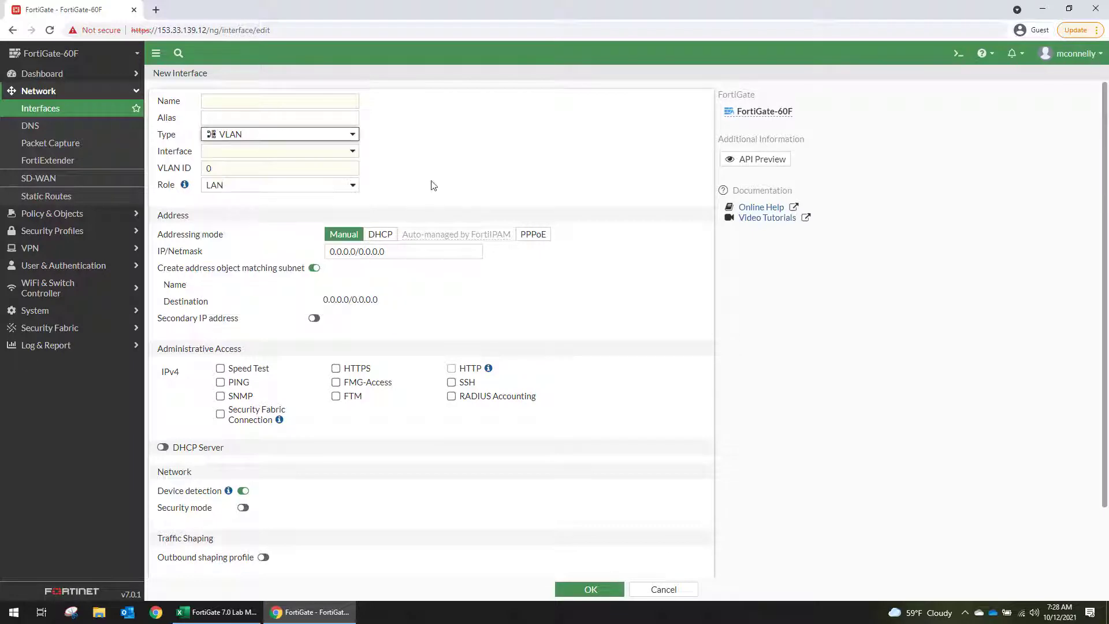
{"action": "left_click", "coordinate": [281, 152]}
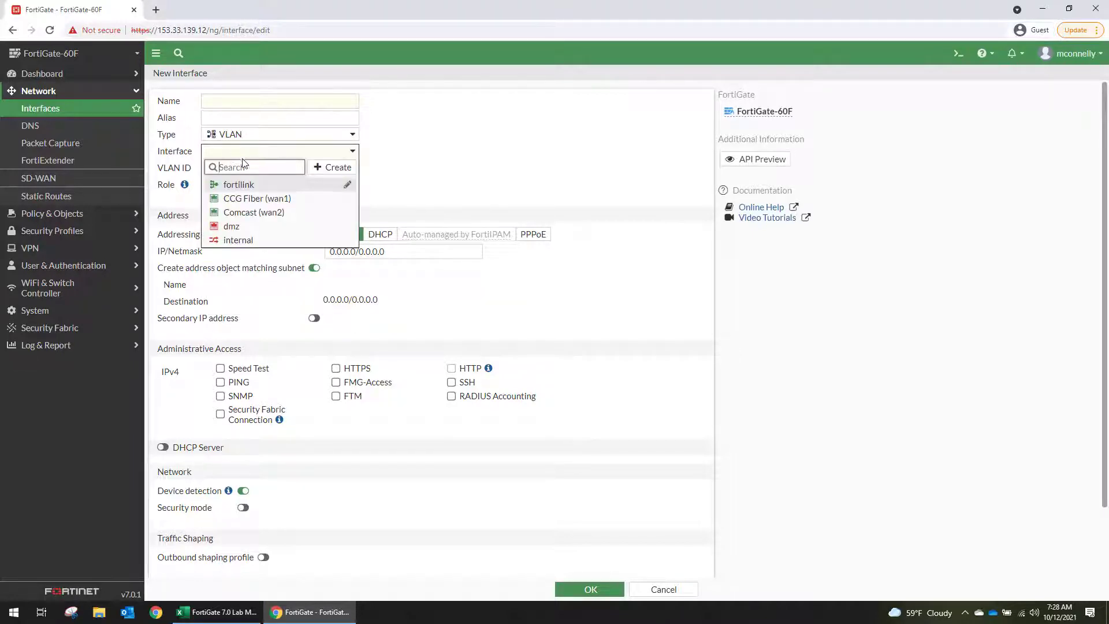
{"action": "left_click", "coordinate": [237, 229]}
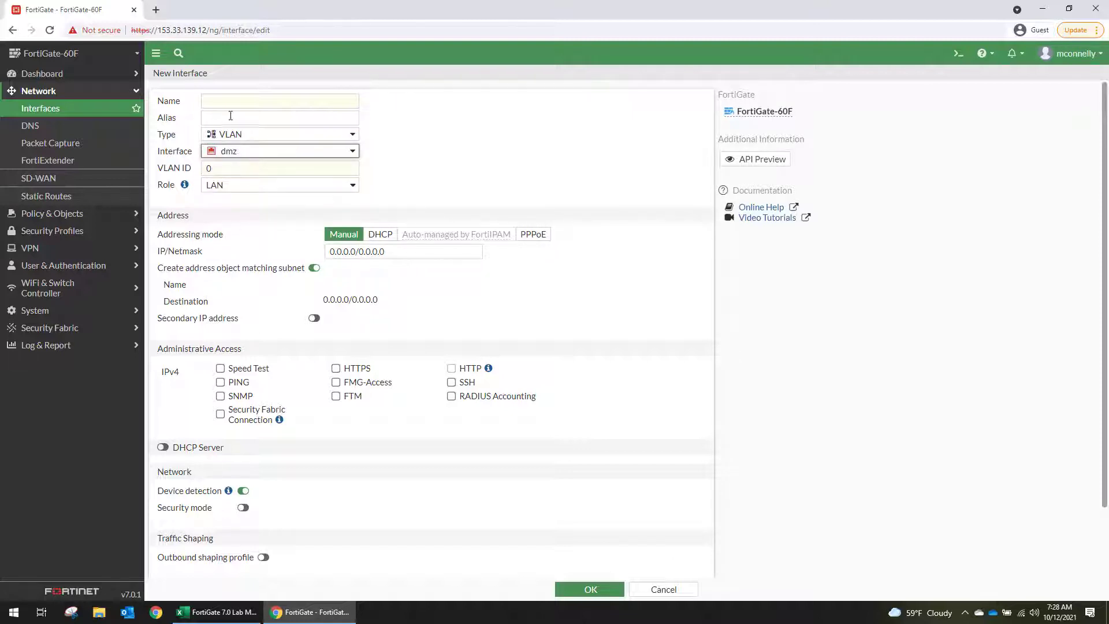
{"action": "left_click", "coordinate": [219, 101]}
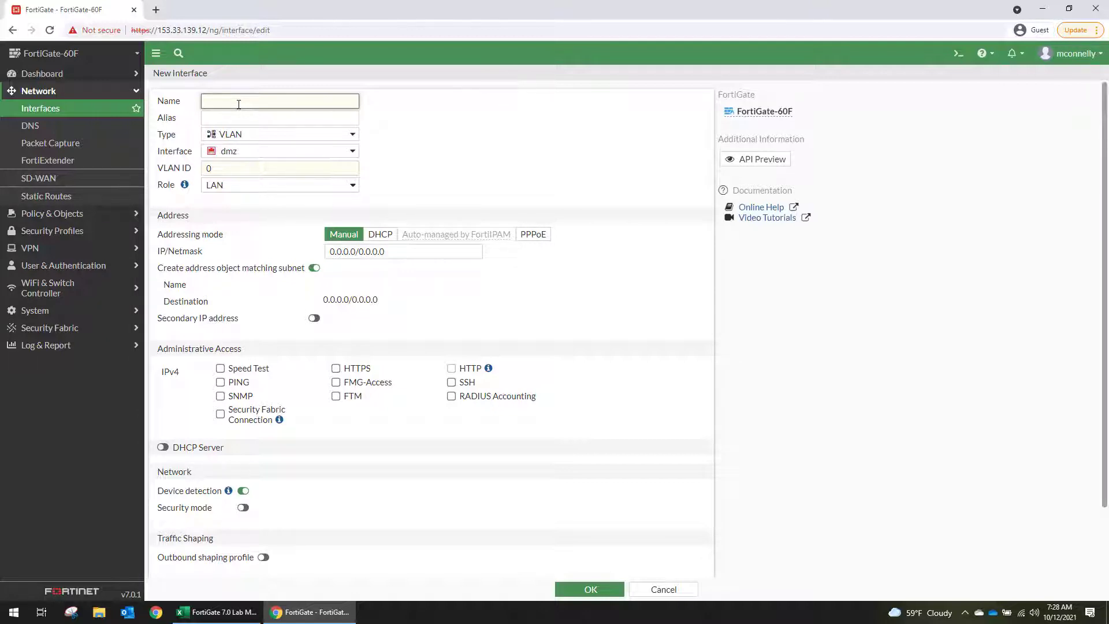
- Name the interface VLAN_109 with alias DMZ, checking the Excel manifest and then closing it
{"action": "type", "text": "VLAN_109"}
{"action": "left_click", "coordinate": [260, 122]}
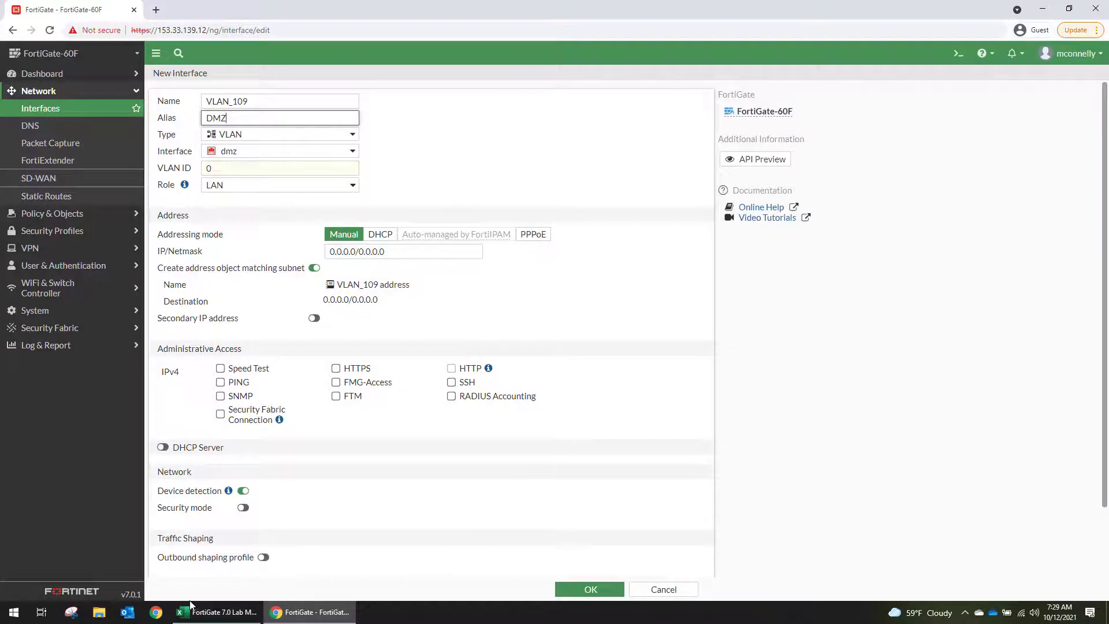
{"action": "left_click", "coordinate": [219, 612]}
{"action": "key", "text": "alt+F4"}
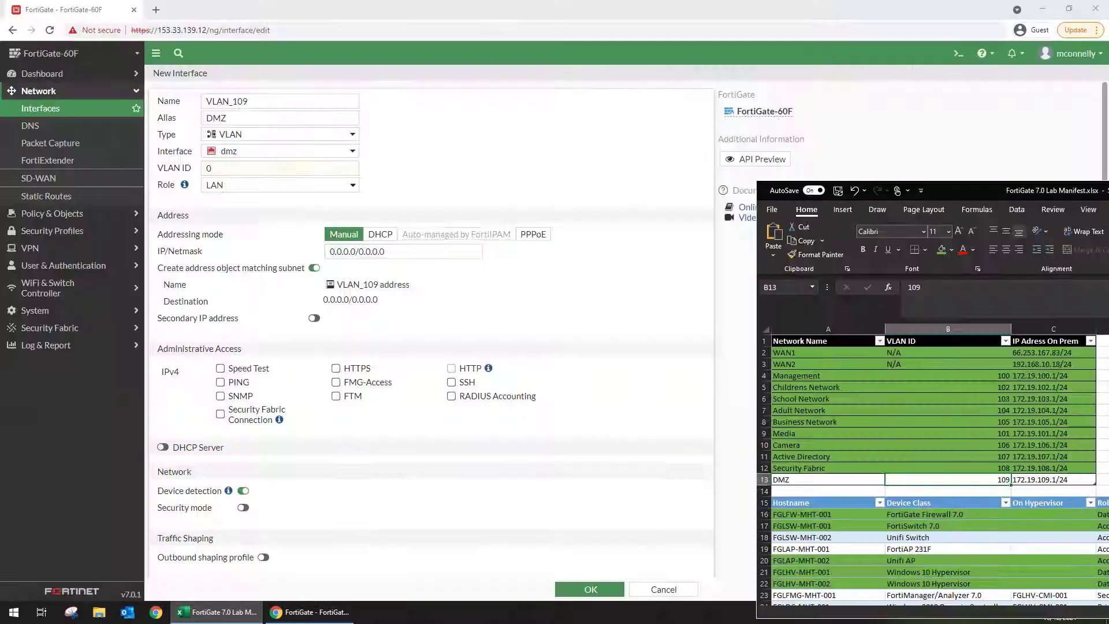
- Replace IP/Netmask with 172.19.109.1/24 and turn off Create address object matching subnet
{"action": "left_click", "coordinate": [347, 251]}
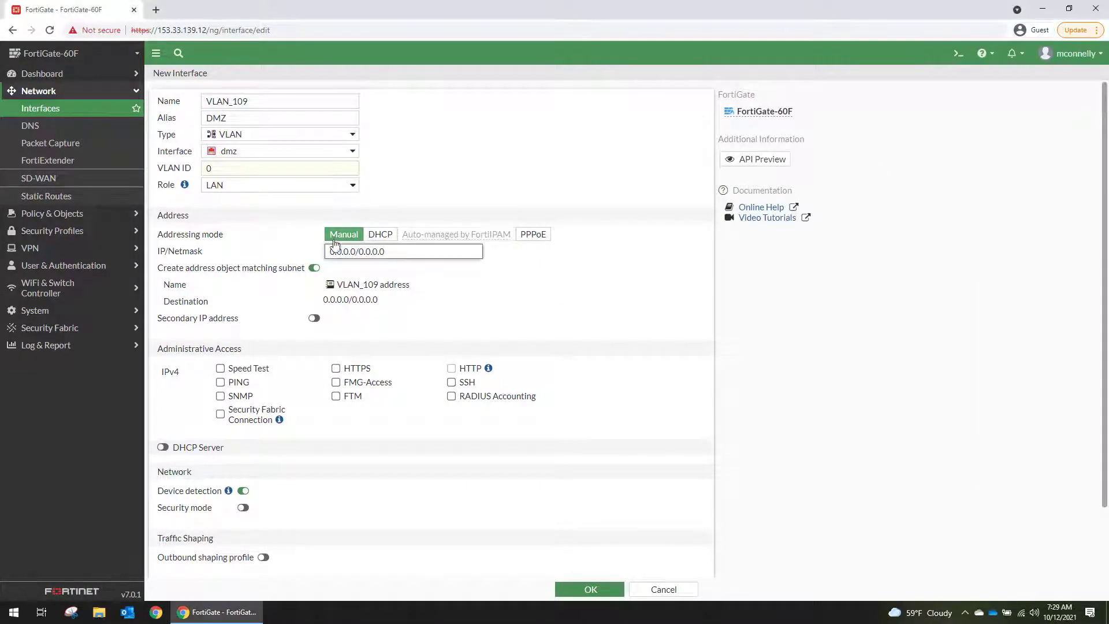
{"action": "left_click_drag", "start_coordinate": [384, 251], "coordinate": [303, 267]}
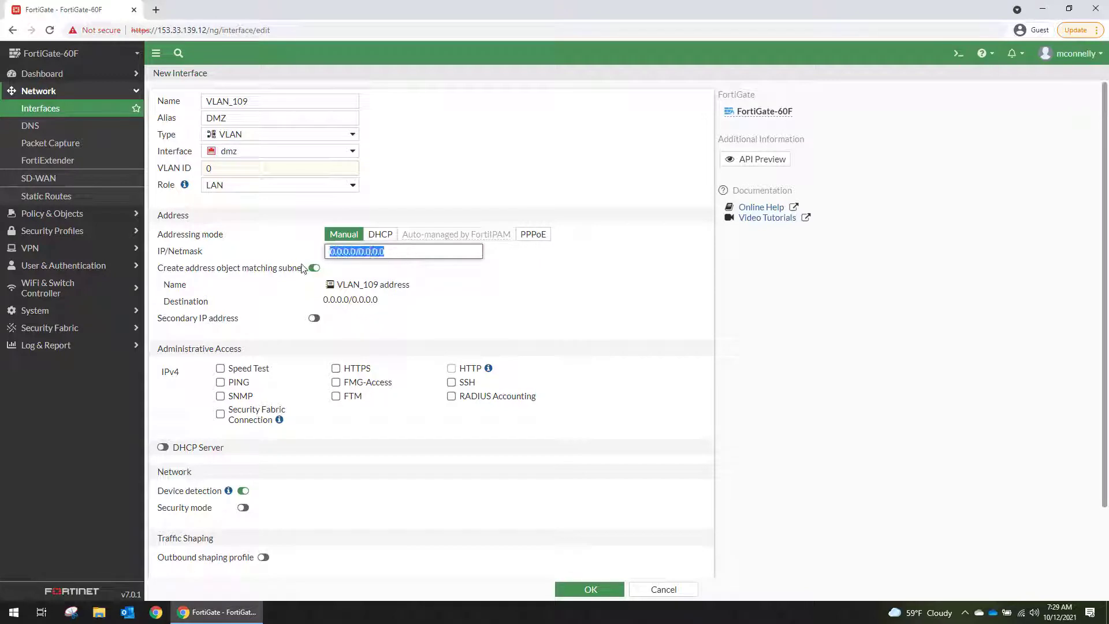
{"action": "type", "text": "172.19.109.1/24"}
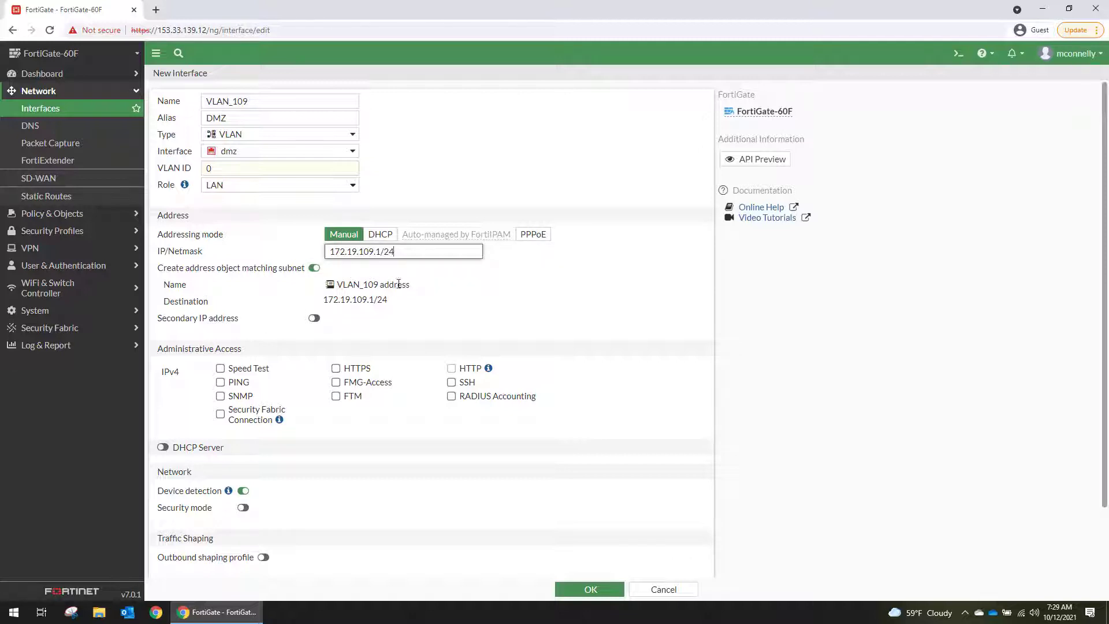
{"action": "left_click", "coordinate": [313, 269]}
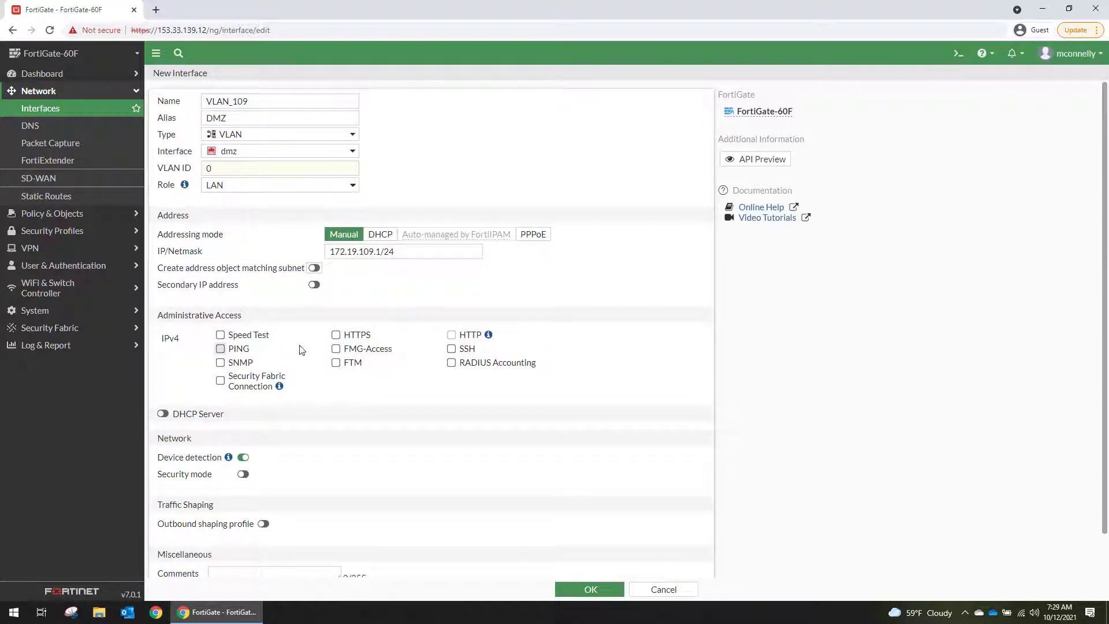
- Allow PING and enable a DHCP server with range 172.19.109.200-172.19.109.254
{"action": "left_click", "coordinate": [220, 349]}
{"action": "scroll", "coordinate": [315, 319], "scroll_direction": "down", "scroll_amount": 1}
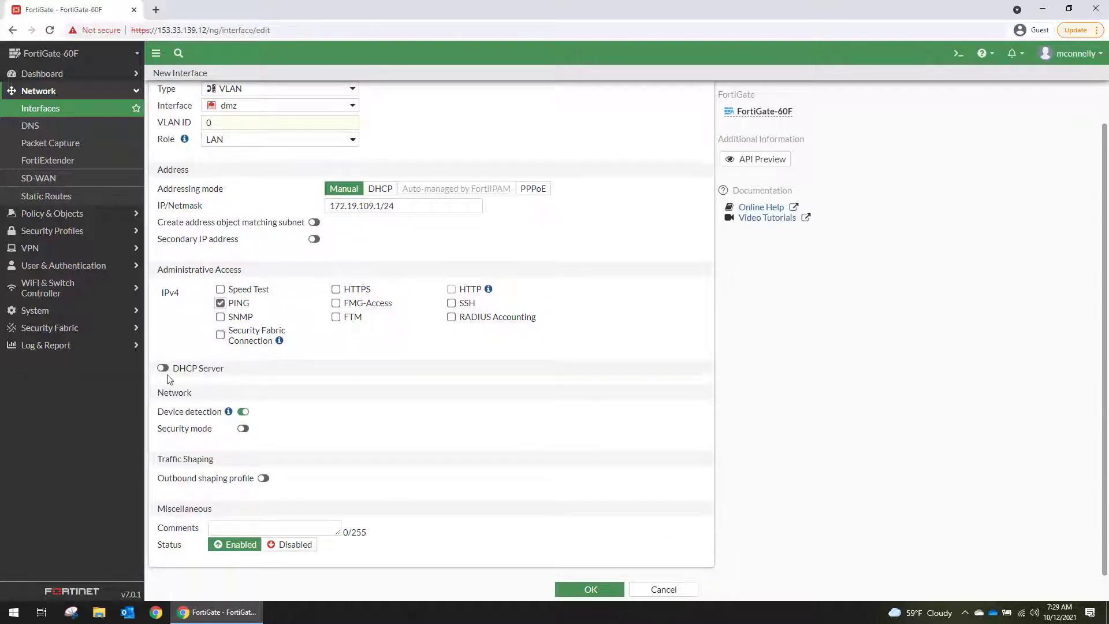
{"action": "left_click", "coordinate": [163, 369]}
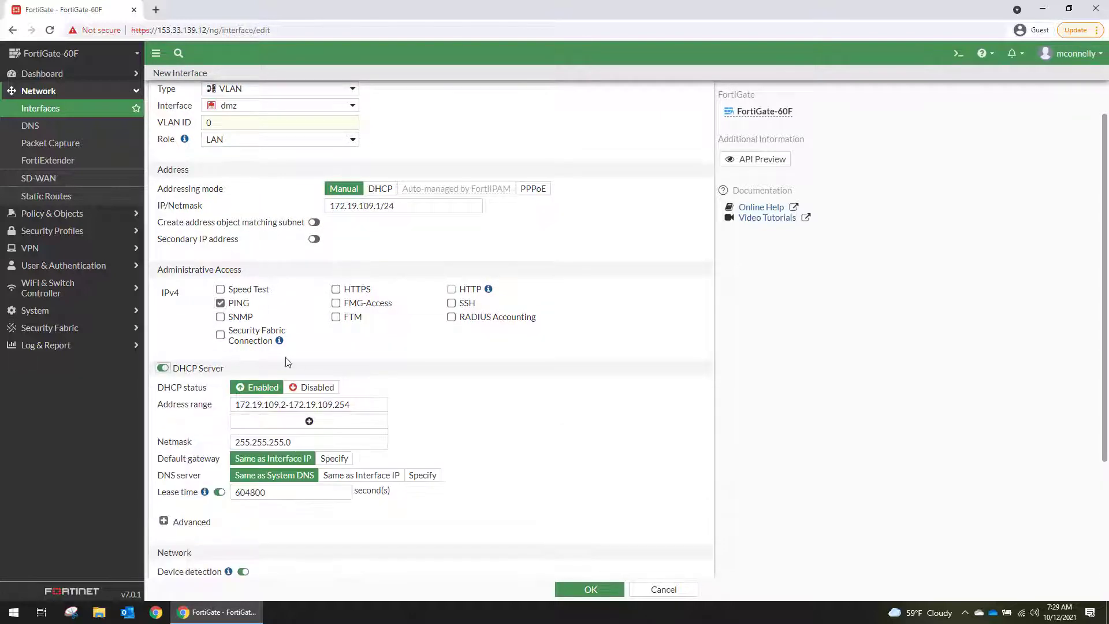
{"action": "scroll", "coordinate": [469, 403], "scroll_direction": "down", "scroll_amount": 2}
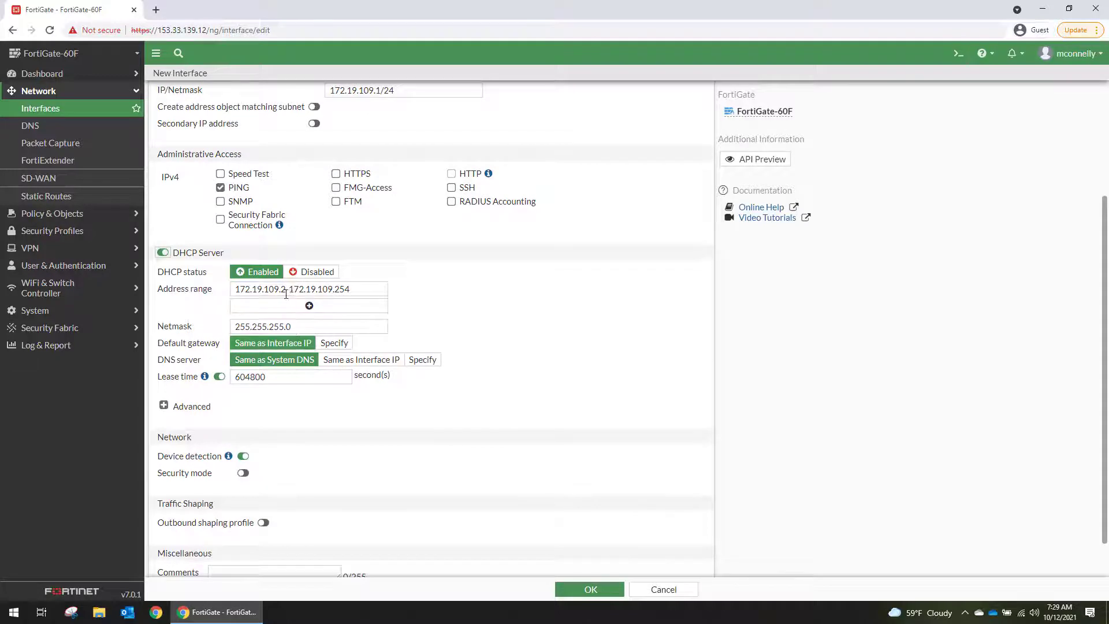
{"action": "left_click", "coordinate": [286, 294]}
{"action": "type", "text": "00"}
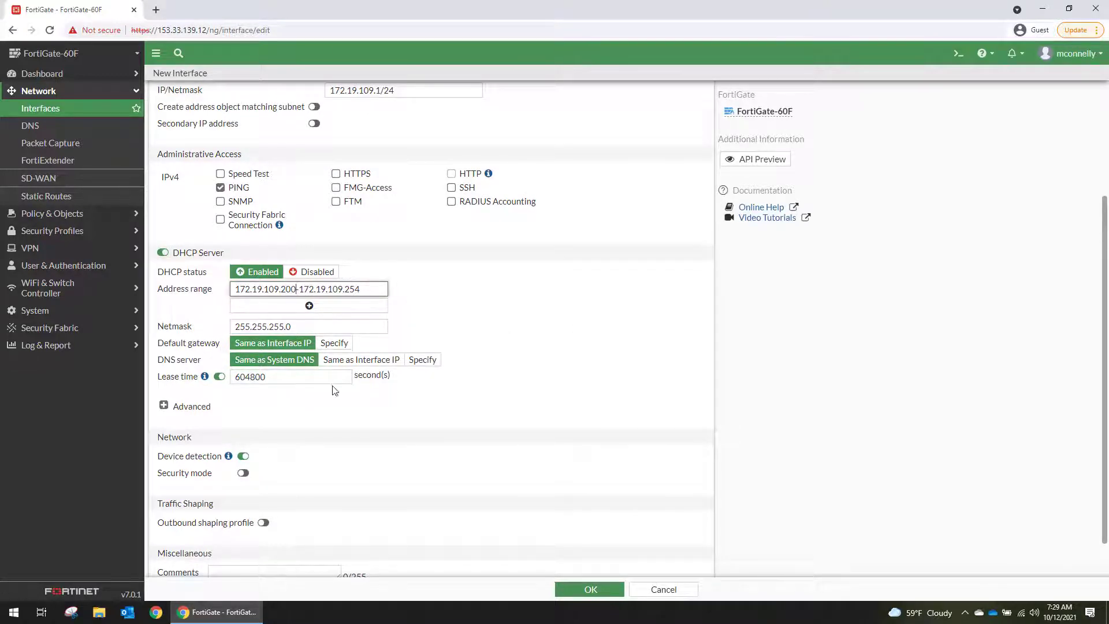
- Review advanced DHCP options, address assignment rules and network settings, leaving Device detection on
{"action": "left_click", "coordinate": [164, 407]}
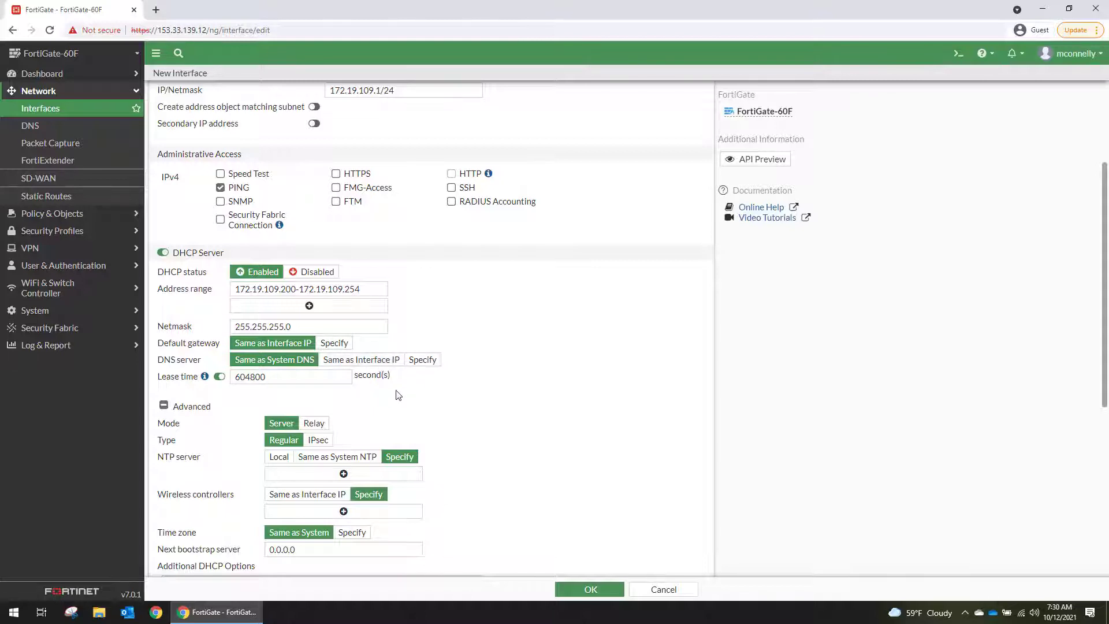
{"action": "scroll", "coordinate": [381, 400], "scroll_direction": "down", "scroll_amount": 2}
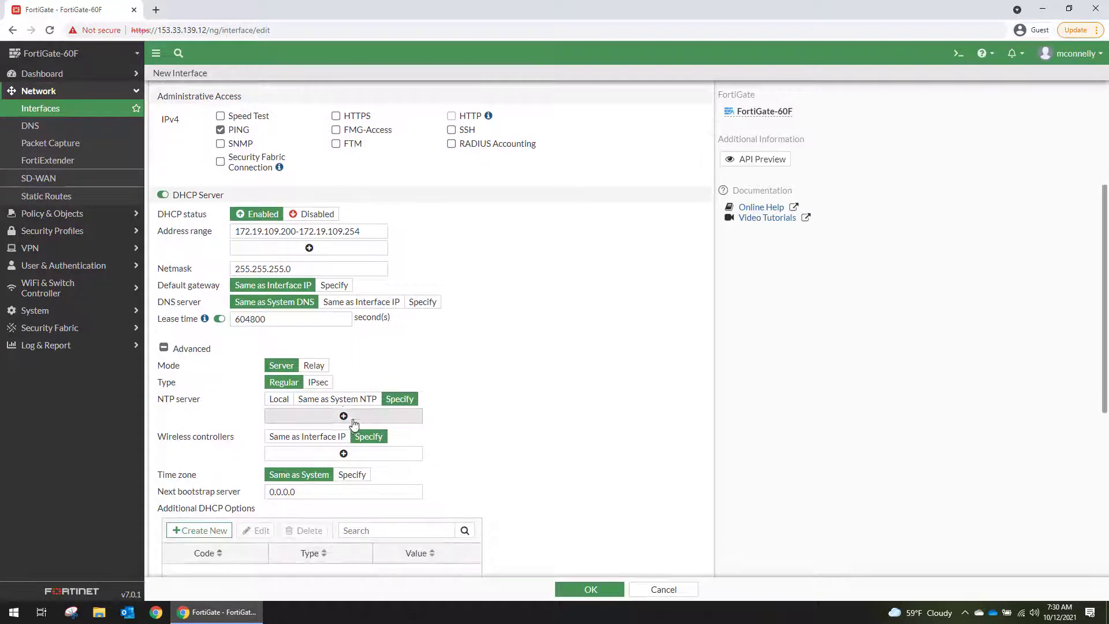
{"action": "scroll", "coordinate": [331, 414], "scroll_direction": "down", "scroll_amount": 3}
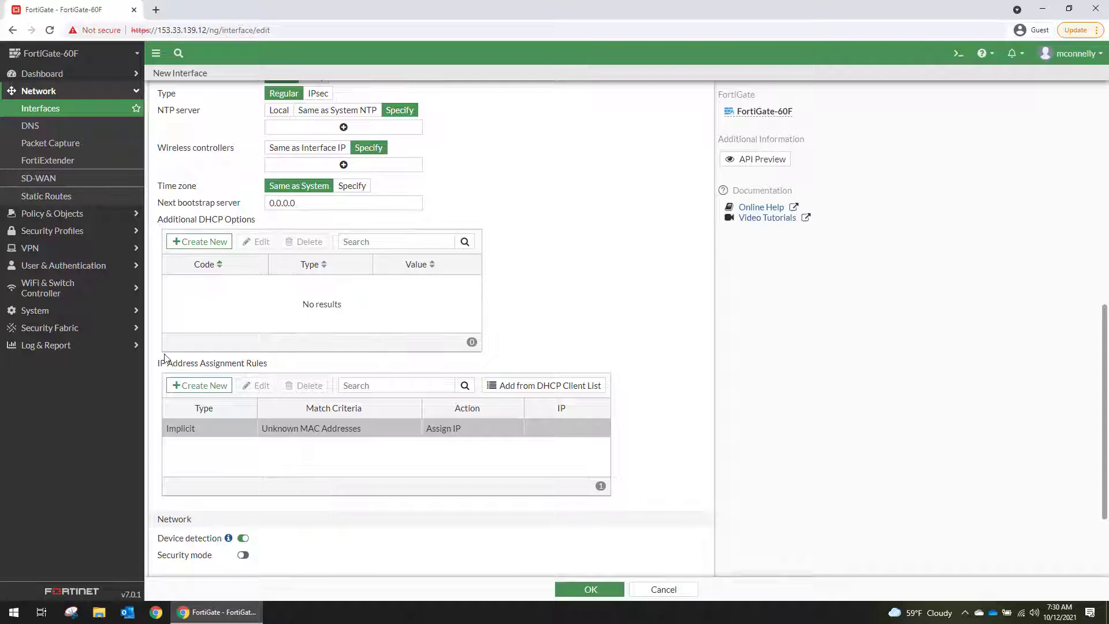
{"action": "scroll", "coordinate": [283, 417], "scroll_direction": "down", "scroll_amount": 2}
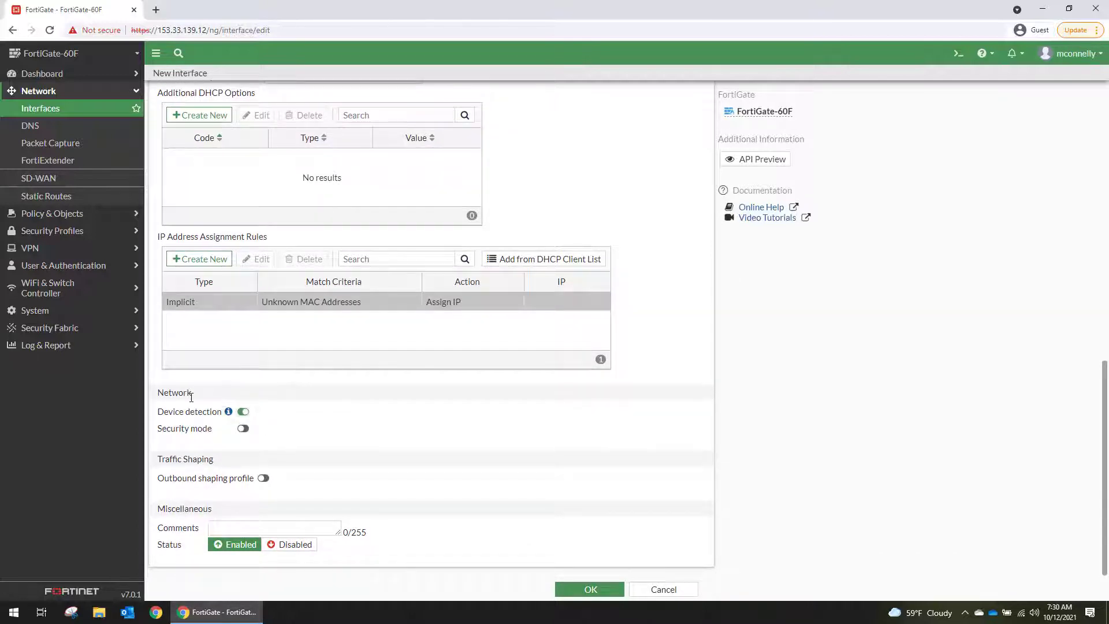
{"action": "scroll", "coordinate": [237, 381], "scroll_direction": "up", "scroll_amount": 4}
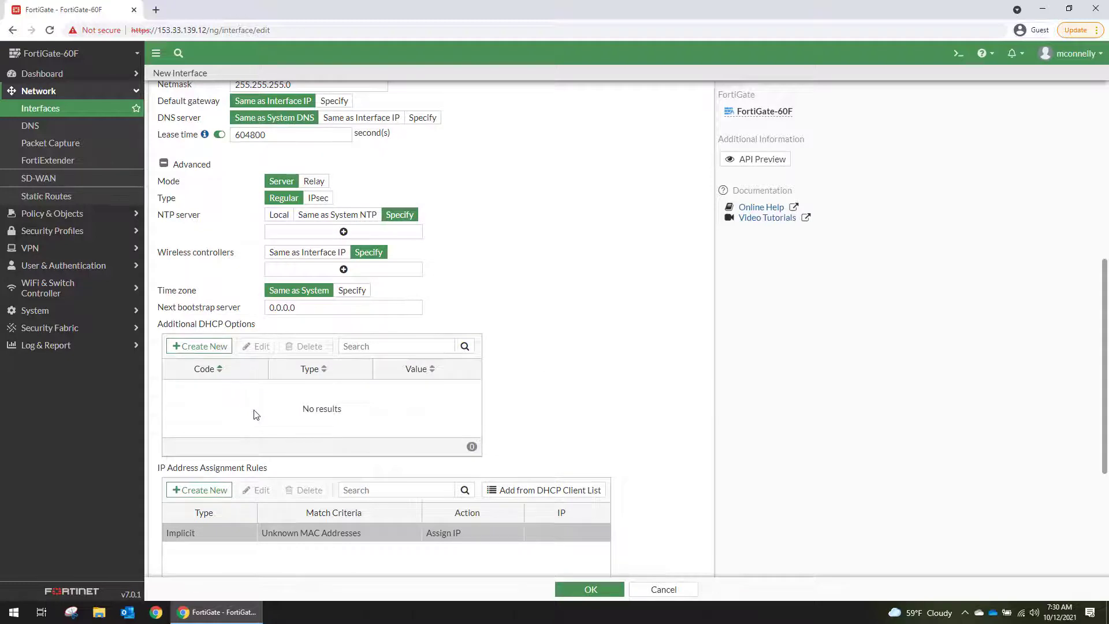
{"action": "scroll", "coordinate": [240, 405], "scroll_direction": "down", "scroll_amount": 4}
{"action": "left_click", "coordinate": [242, 412]}
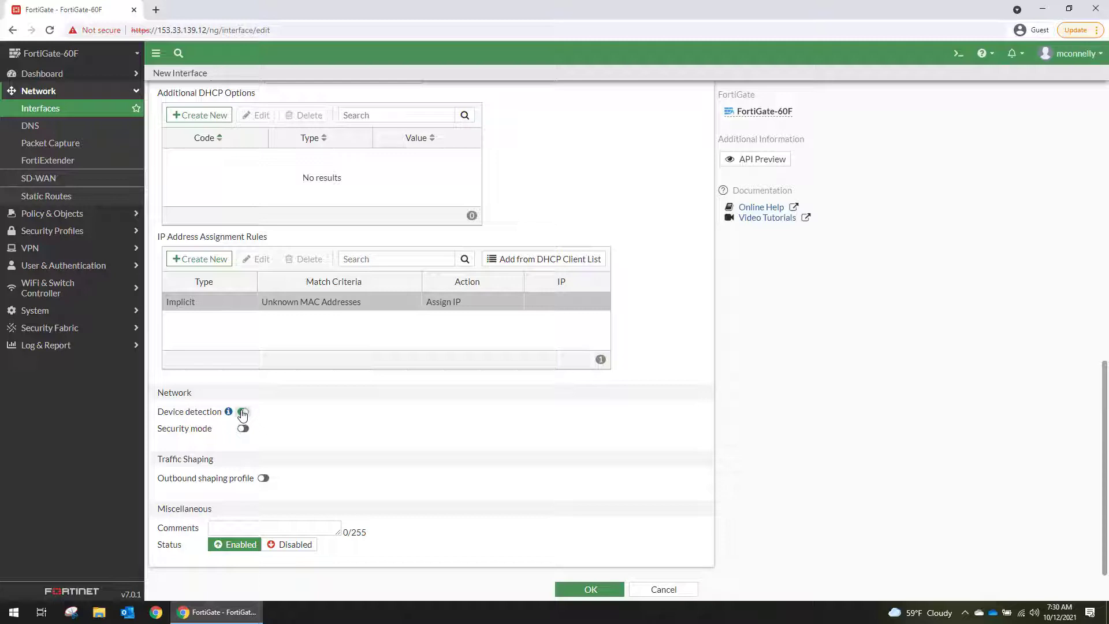
{"action": "mouse_move", "coordinate": [229, 413]}
- Correct the rejected VLAN ID from 0 to 109 and save the DMZ VLAN_109 interface
{"action": "left_click", "coordinate": [581, 590]}
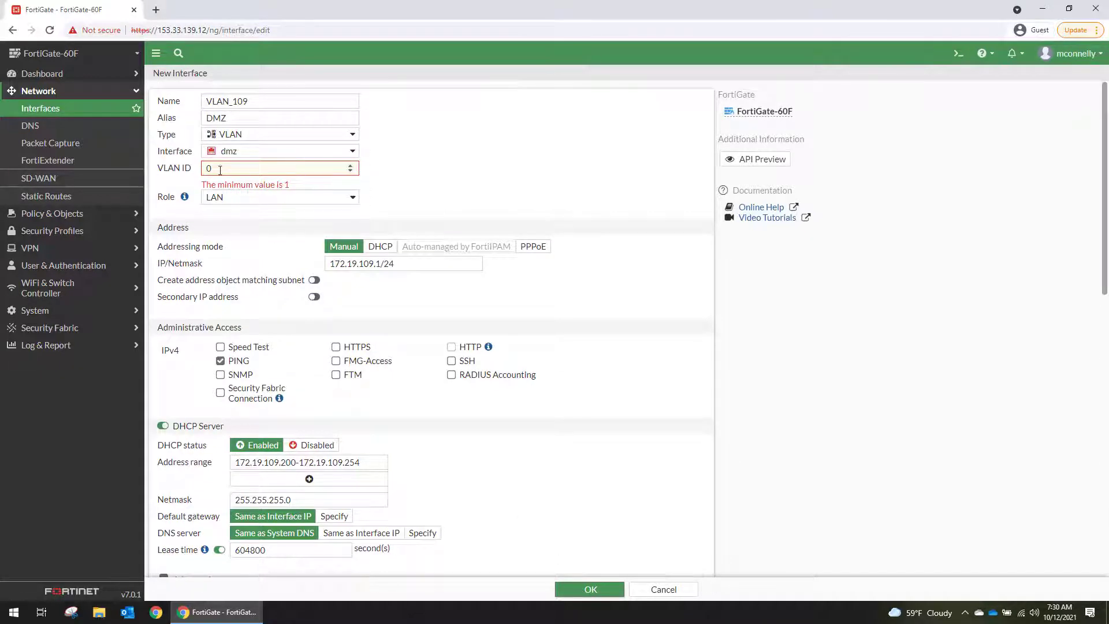
{"action": "double_click", "coordinate": [220, 170]}
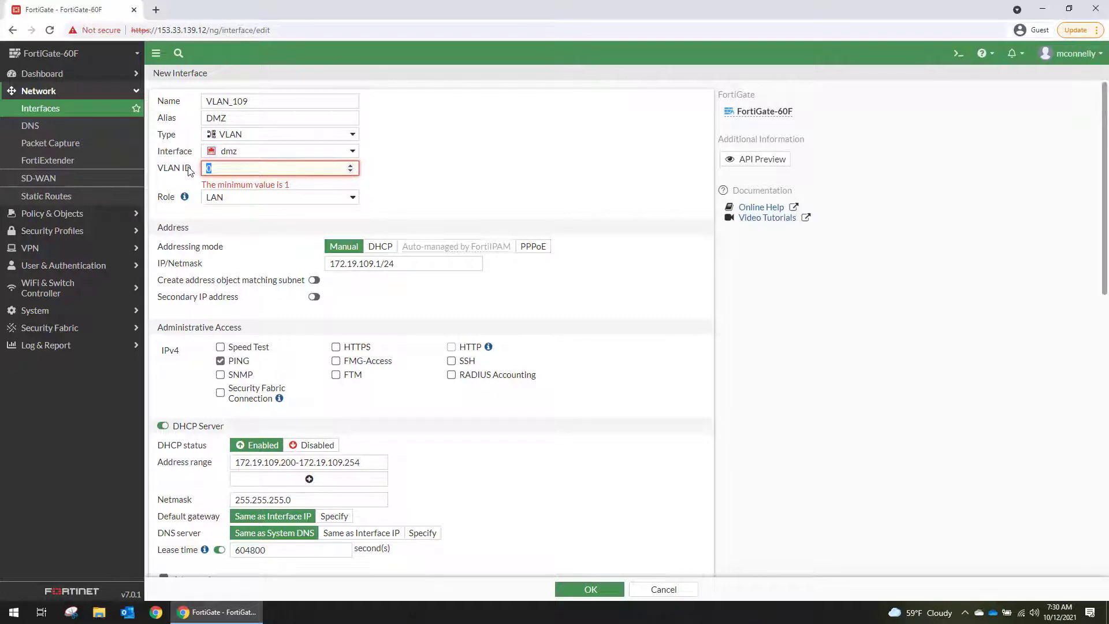
{"action": "type", "text": "109"}
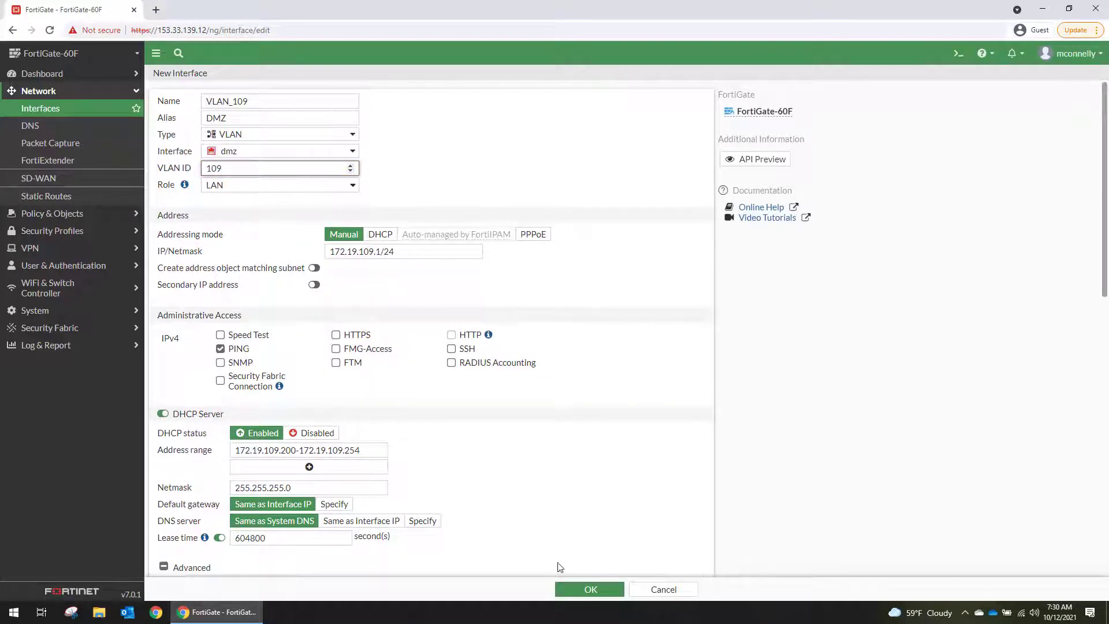
{"action": "left_click", "coordinate": [589, 589]}
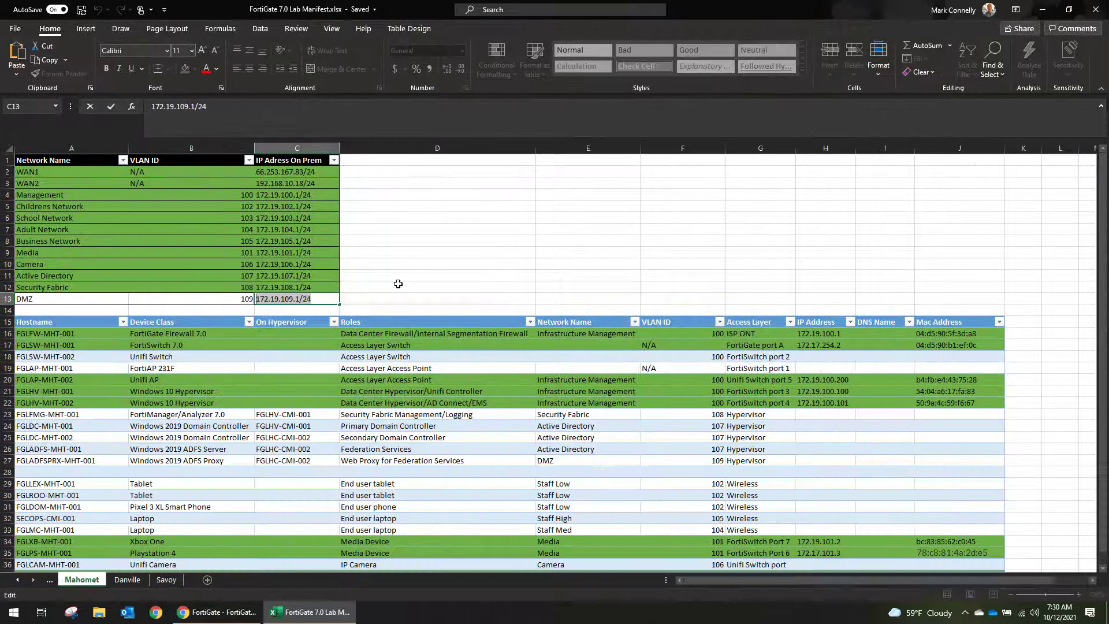
- Commit 172.19.109.1/24 in C13 and fill A13:C13 green in the manifest workbook
{"action": "left_click", "coordinate": [397, 284]}
{"action": "left_click_drag", "start_coordinate": [322, 299], "coordinate": [93, 297]}
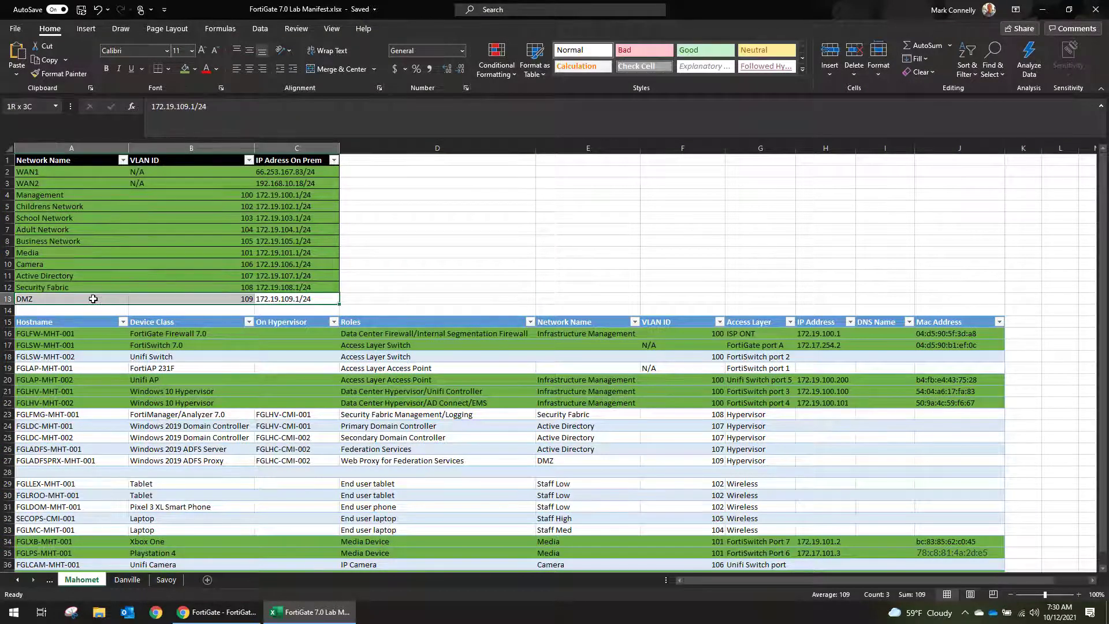
{"action": "left_click", "coordinate": [186, 68]}
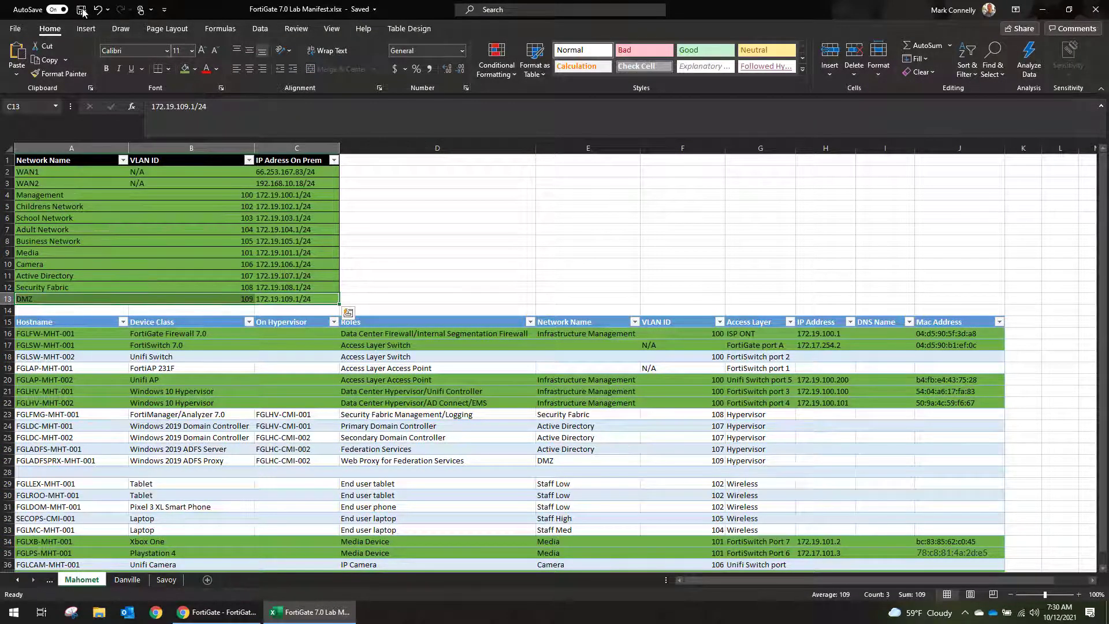
{"action": "left_click", "coordinate": [217, 612]}
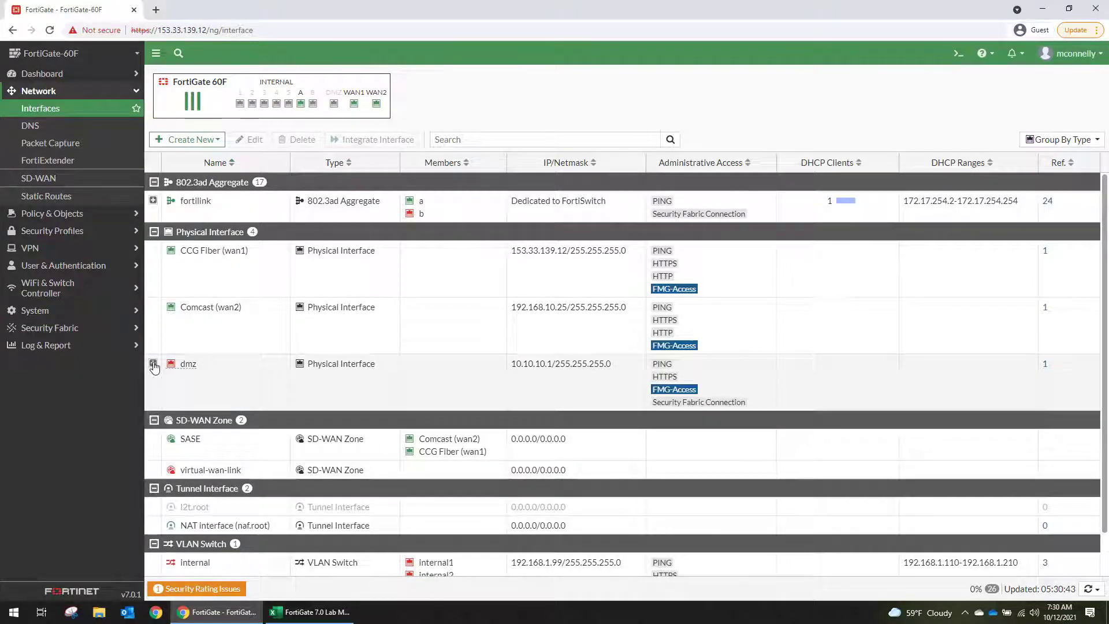
- Expand dmz's VLANs, view the DMZ (VLAN_109) info card, and select that row
{"action": "left_click", "coordinate": [154, 364]}
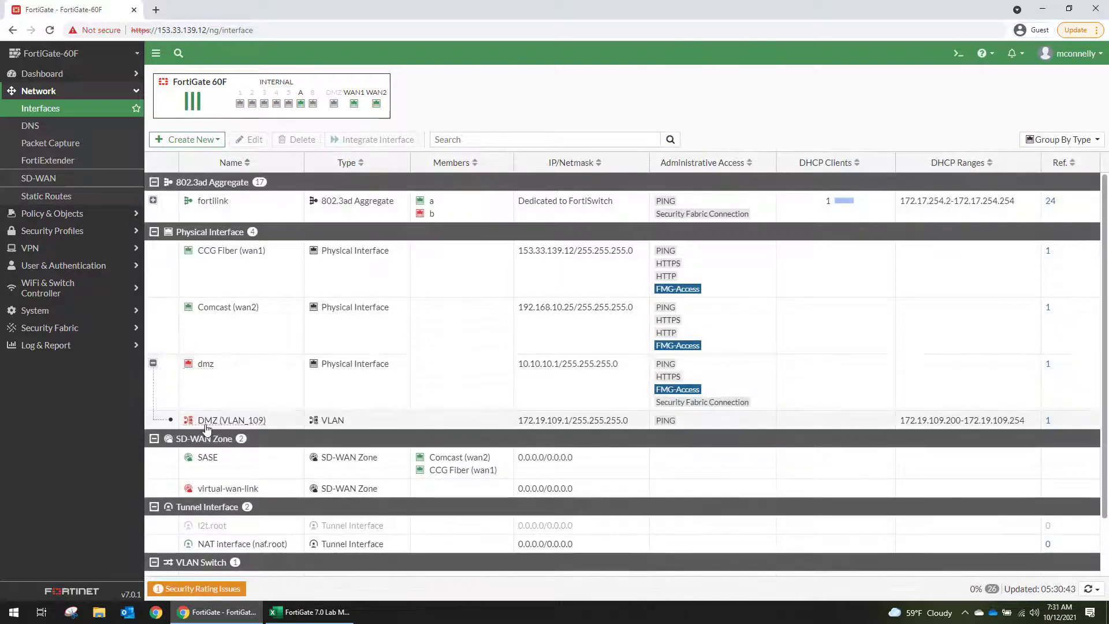
{"action": "mouse_move", "coordinate": [207, 429]}
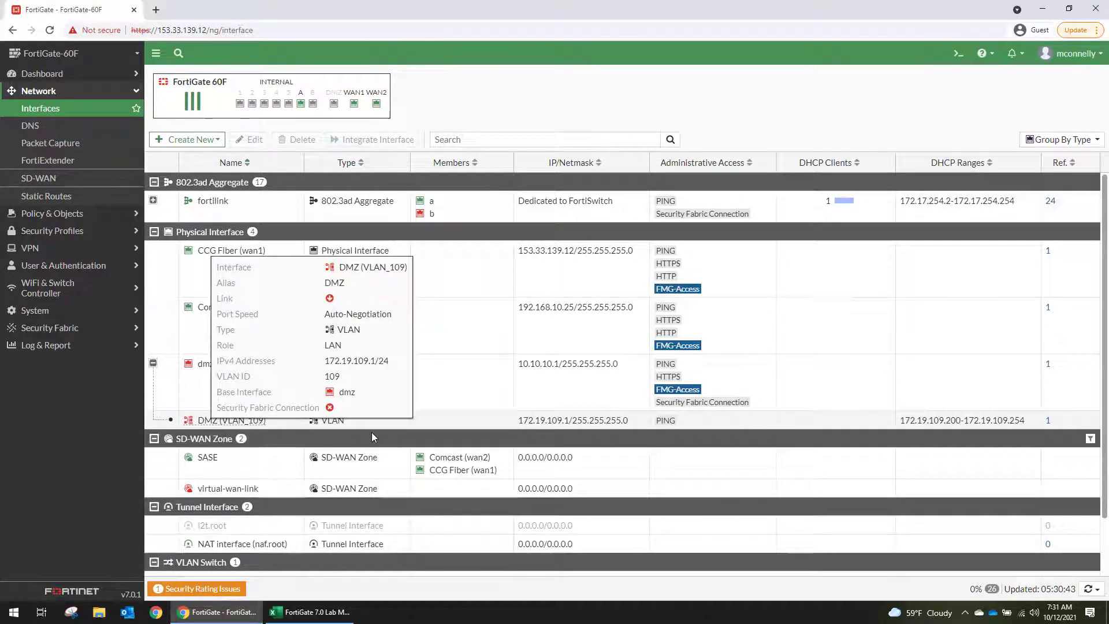
{"action": "left_click", "coordinate": [335, 420]}
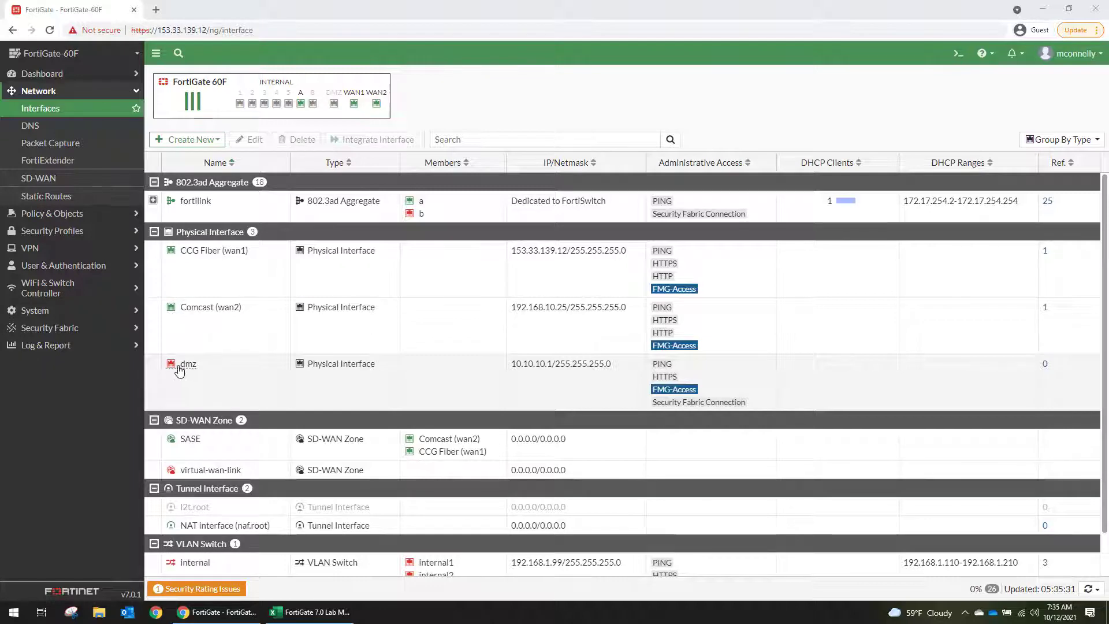
- Expand fortilink, select Active Directory (VLAN_107), and scroll to the DMZ (VLAN_109) row
{"action": "mouse_move", "coordinate": [180, 370]}
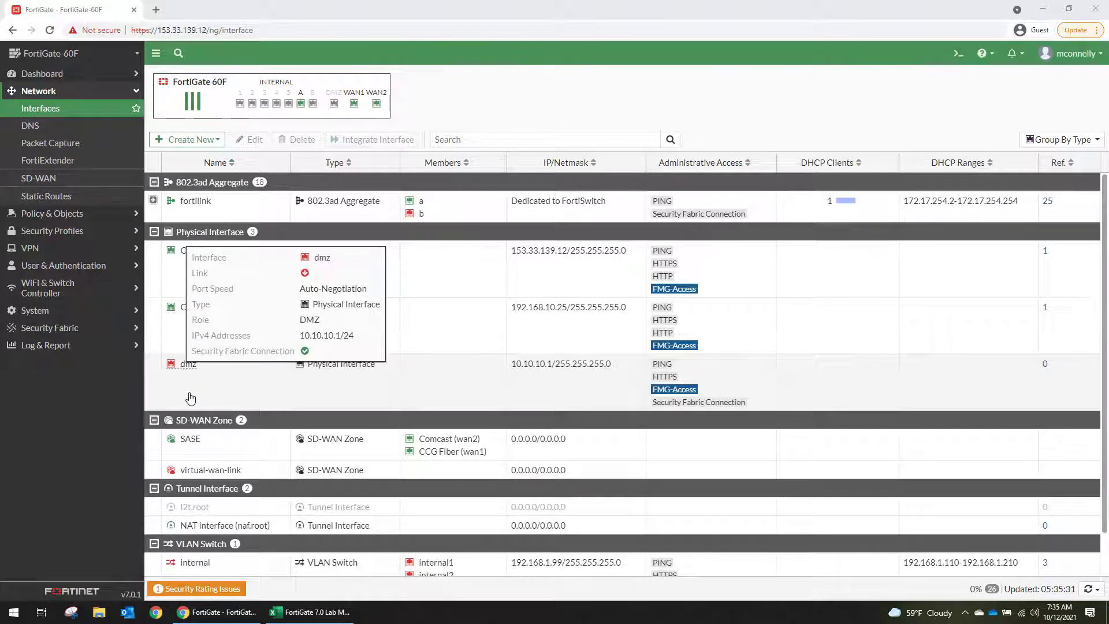
{"action": "left_click", "coordinate": [153, 201]}
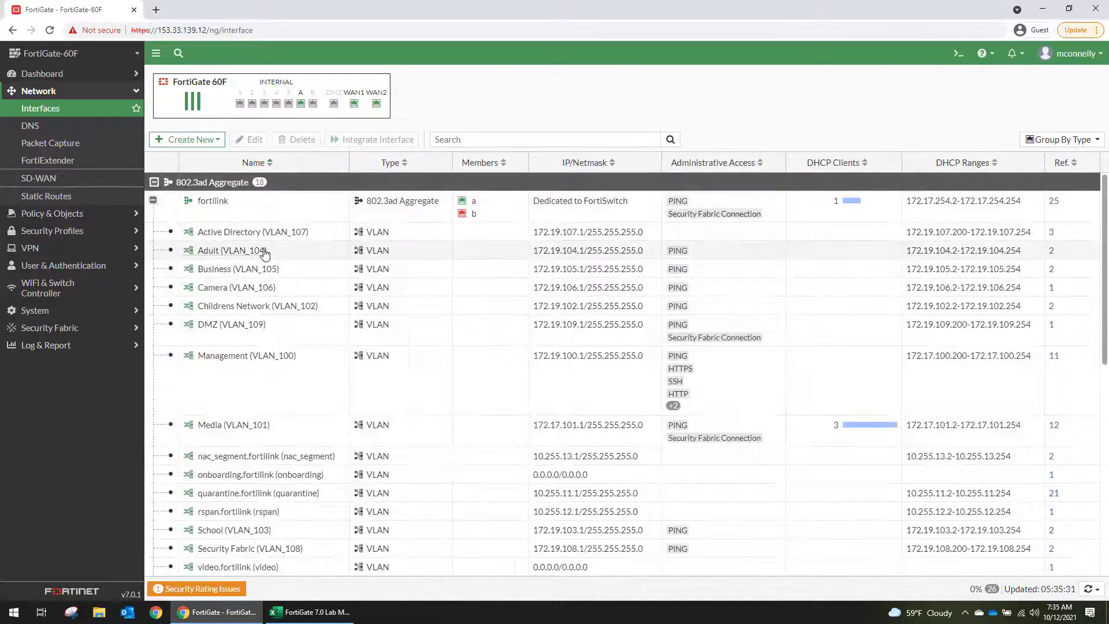
{"action": "mouse_move", "coordinate": [247, 236]}
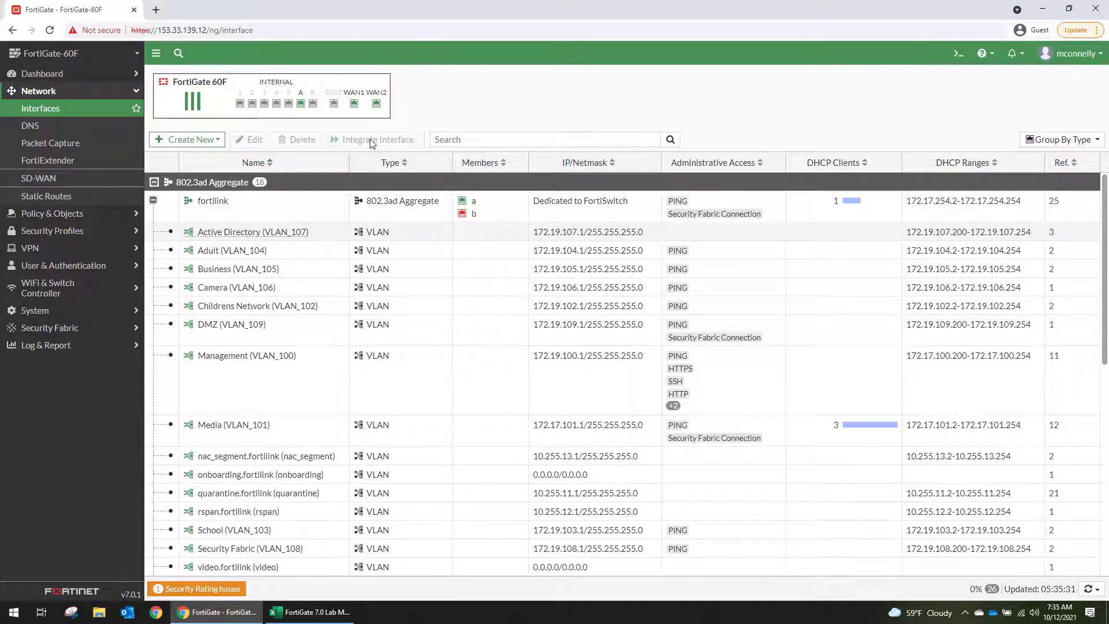
{"action": "left_click", "coordinate": [260, 234]}
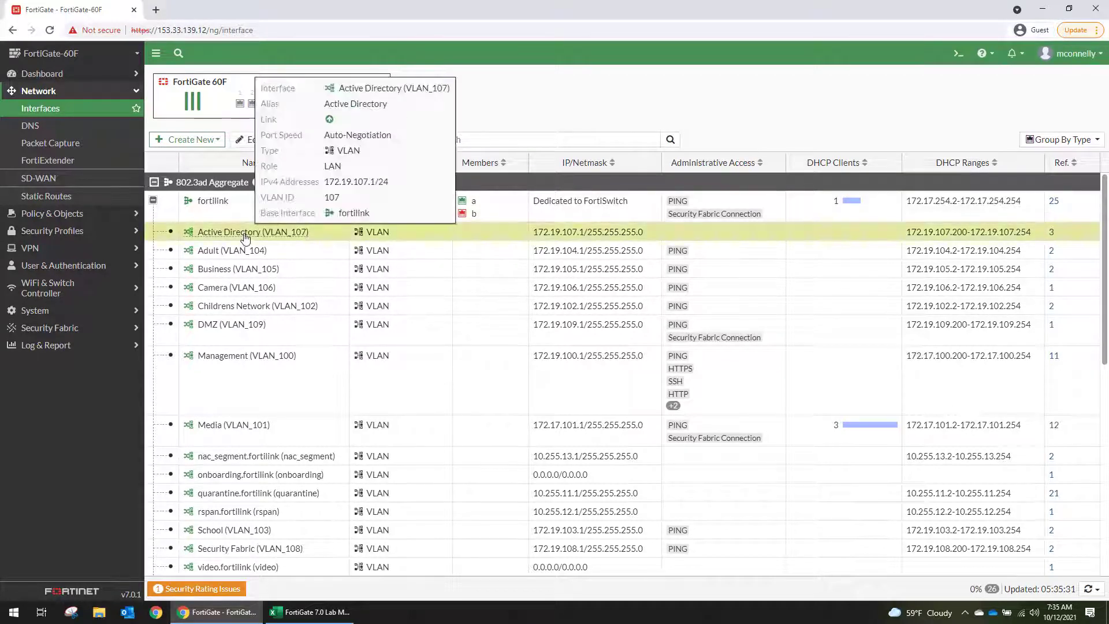
{"action": "mouse_move", "coordinate": [263, 237]}
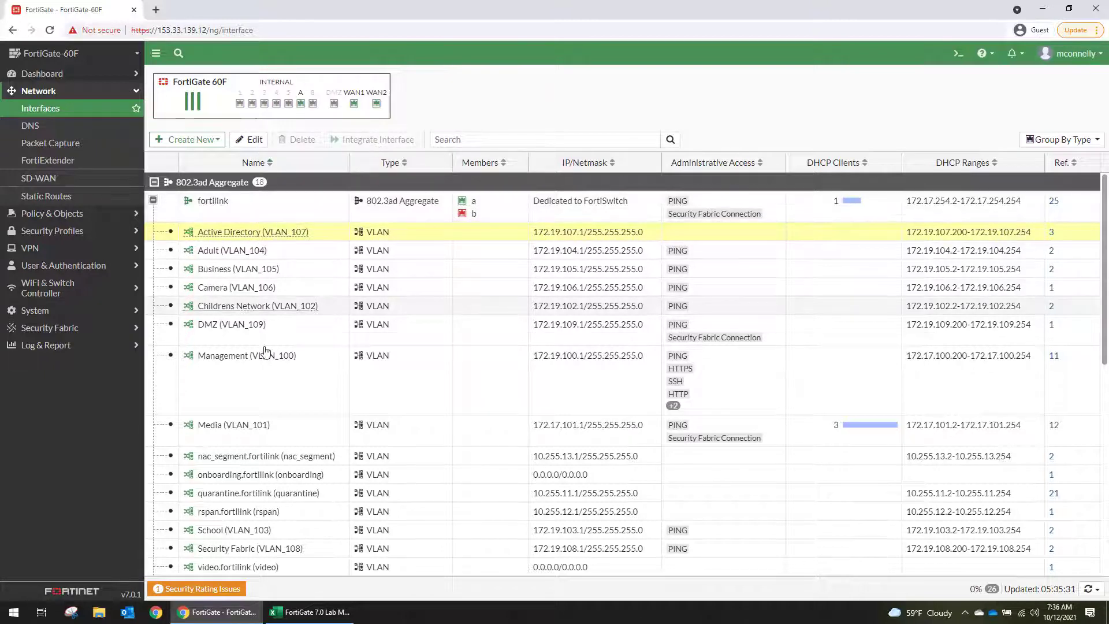
{"action": "scroll", "coordinate": [256, 345], "scroll_direction": "down", "scroll_amount": 1}
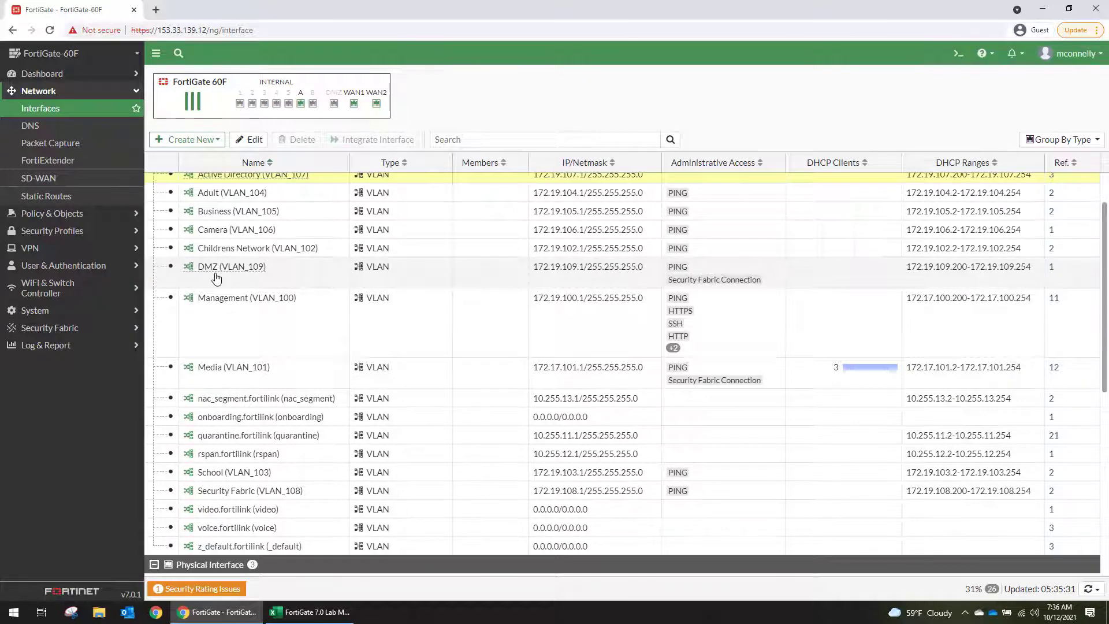
{"action": "double_click", "coordinate": [217, 278]}
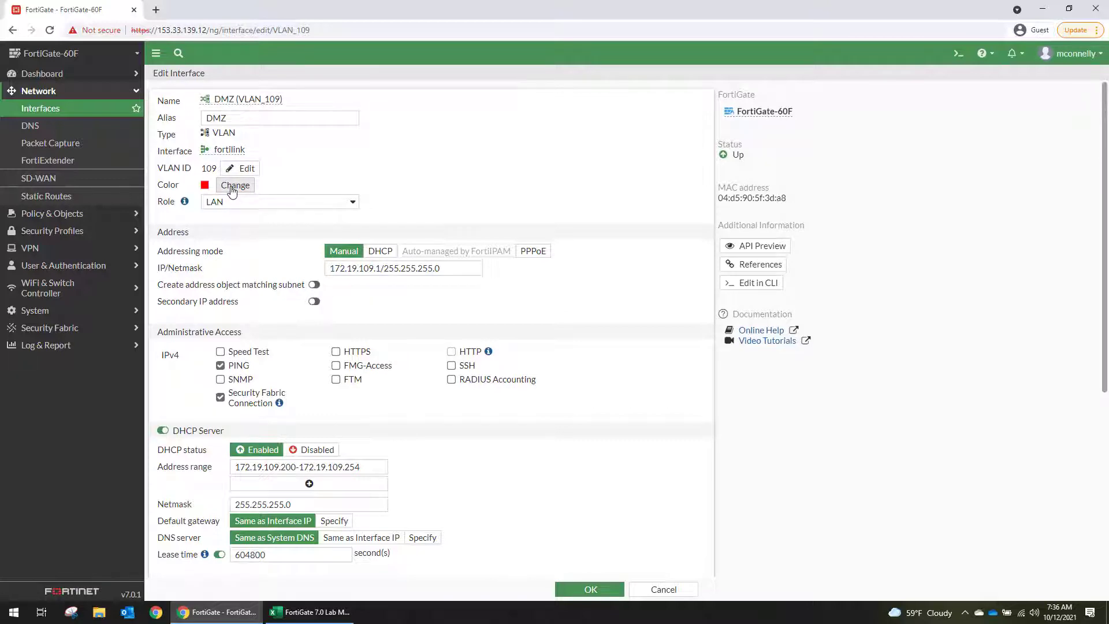
{"action": "scroll", "coordinate": [281, 279], "scroll_direction": "down", "scroll_amount": 1}
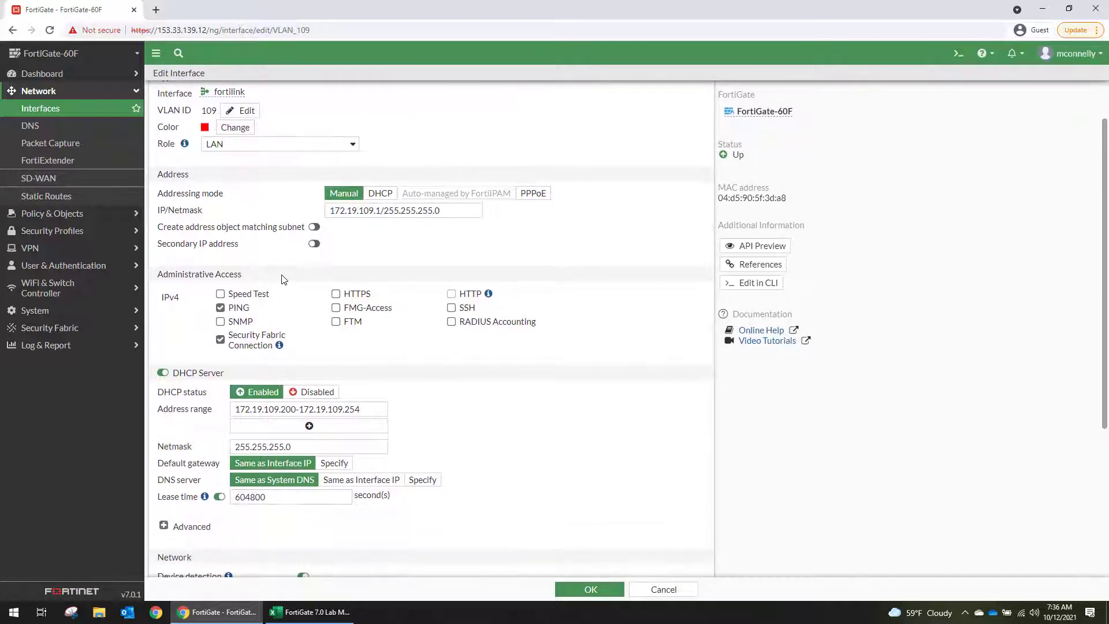
{"action": "scroll", "coordinate": [281, 279], "scroll_direction": "down", "scroll_amount": 4}
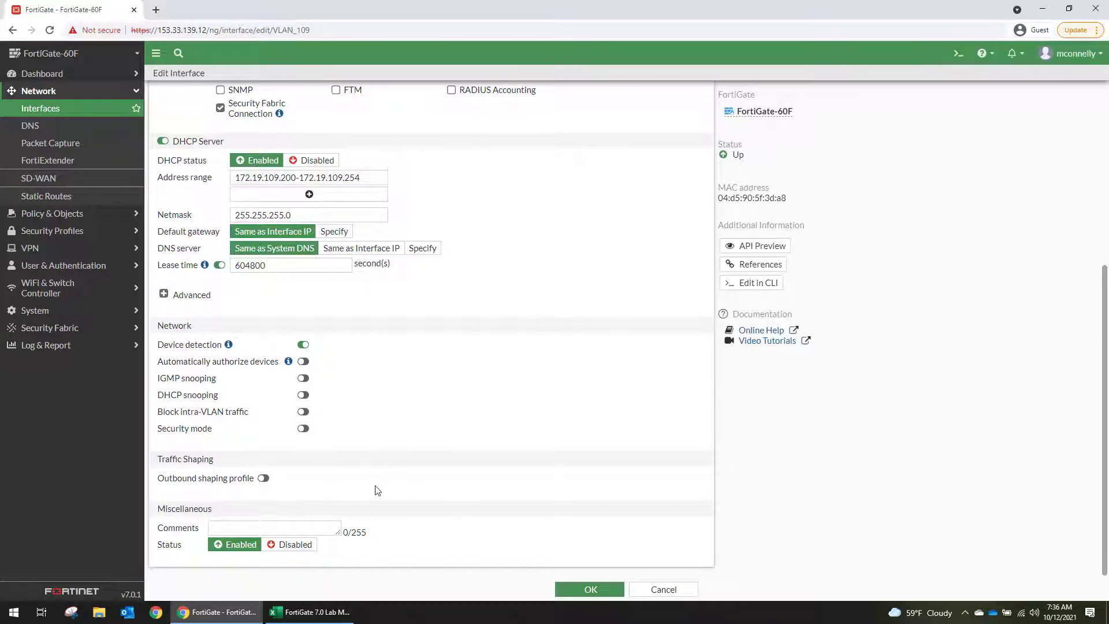
{"action": "left_click", "coordinate": [596, 591]}
{"action": "left_click", "coordinate": [594, 588]}
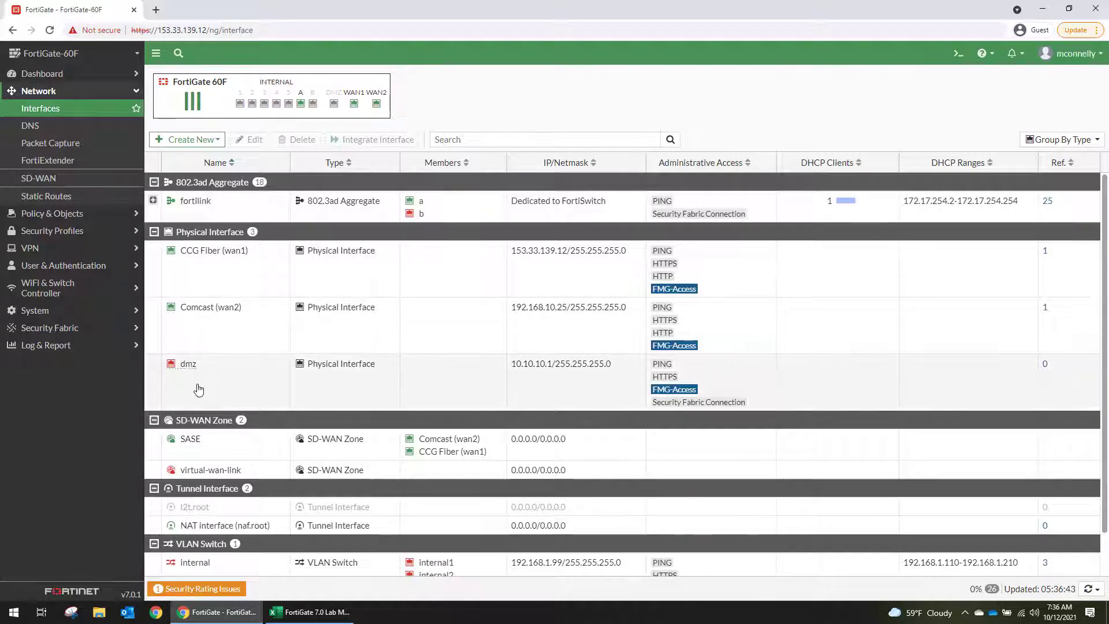
- Start Integrate Interface for dmz, view the Target interface choices, then return to step one
{"action": "left_click", "coordinate": [188, 364]}
{"action": "left_click", "coordinate": [376, 139]}
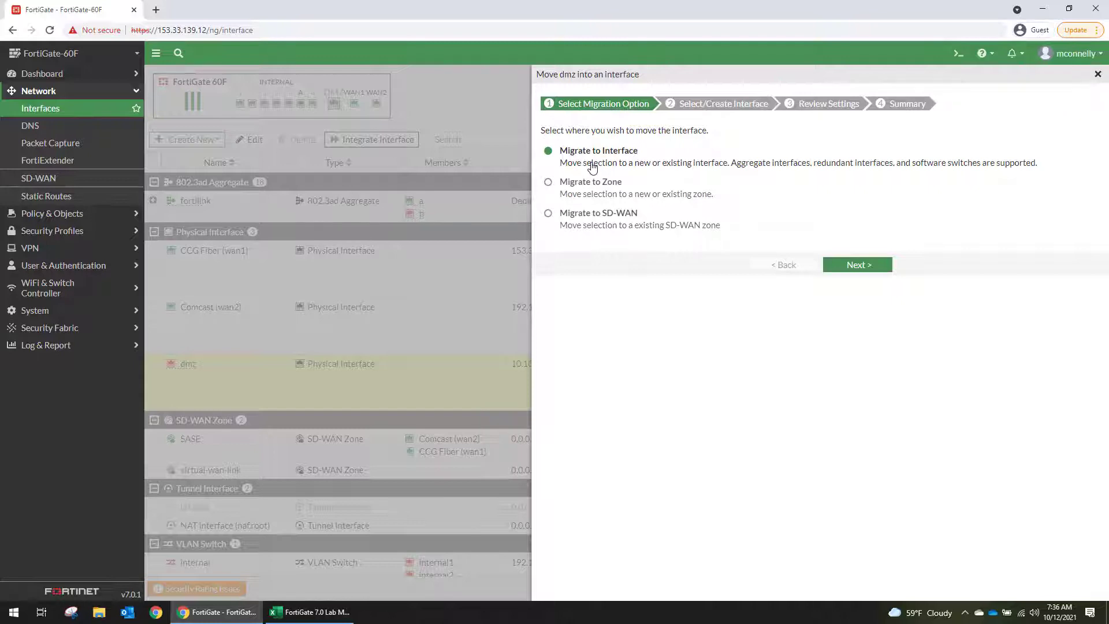
{"action": "left_click", "coordinate": [854, 267]}
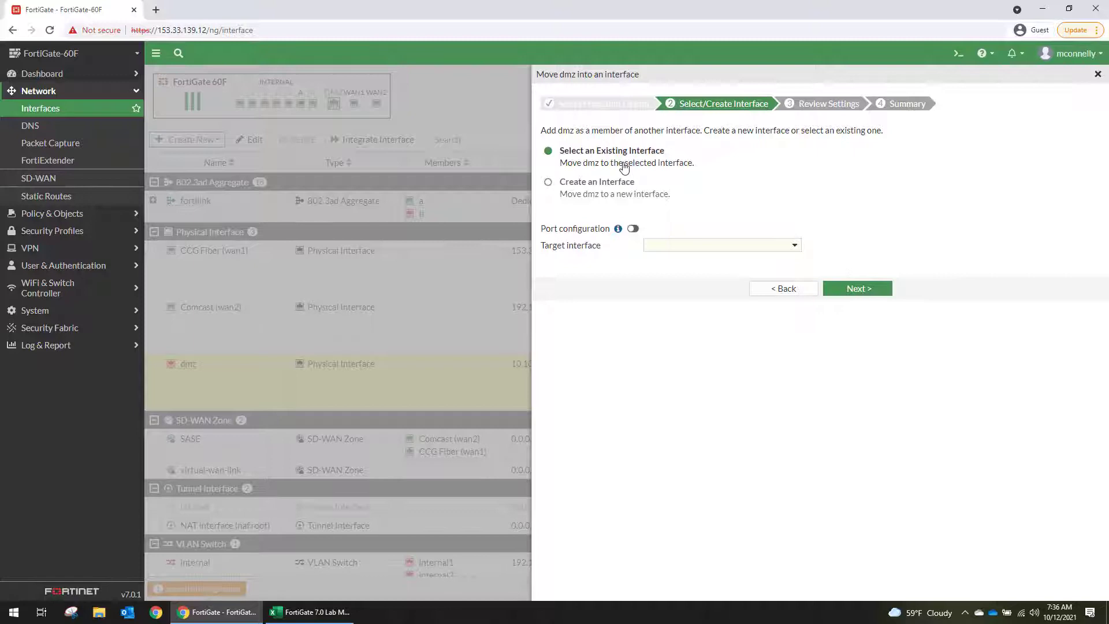
{"action": "left_click", "coordinate": [664, 248]}
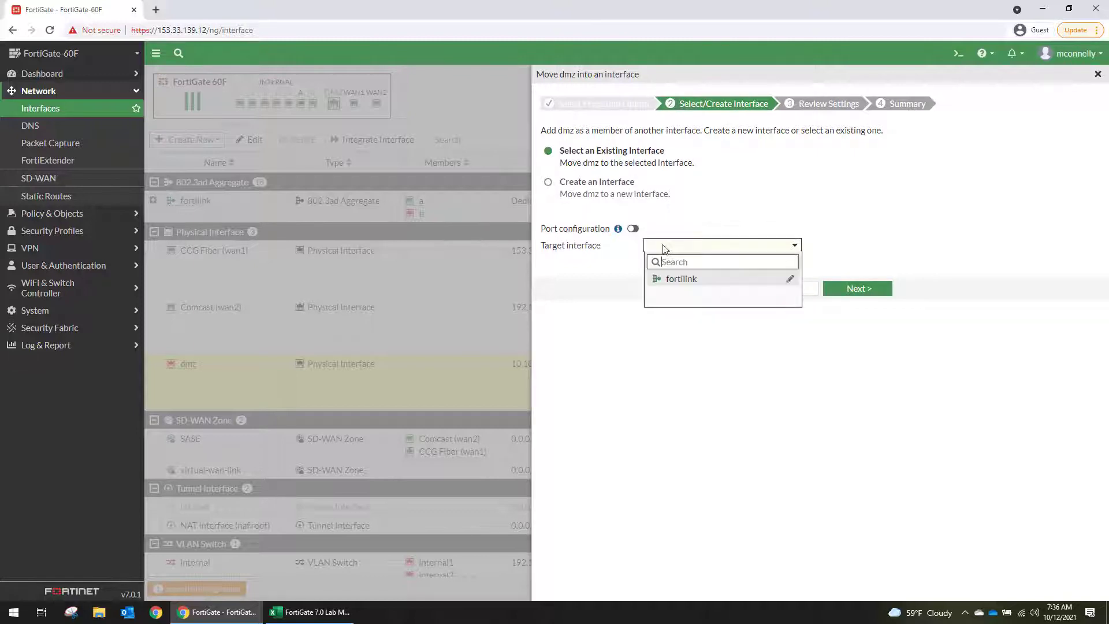
{"action": "mouse_move", "coordinate": [679, 283]}
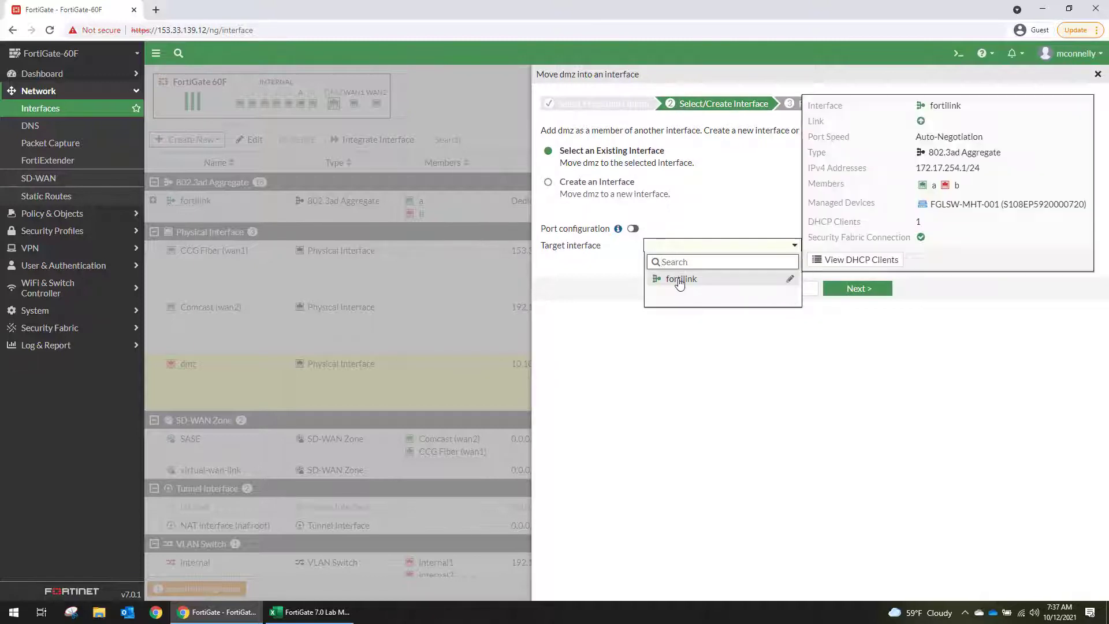
{"action": "left_click", "coordinate": [804, 337]}
{"action": "left_click", "coordinate": [805, 294]}
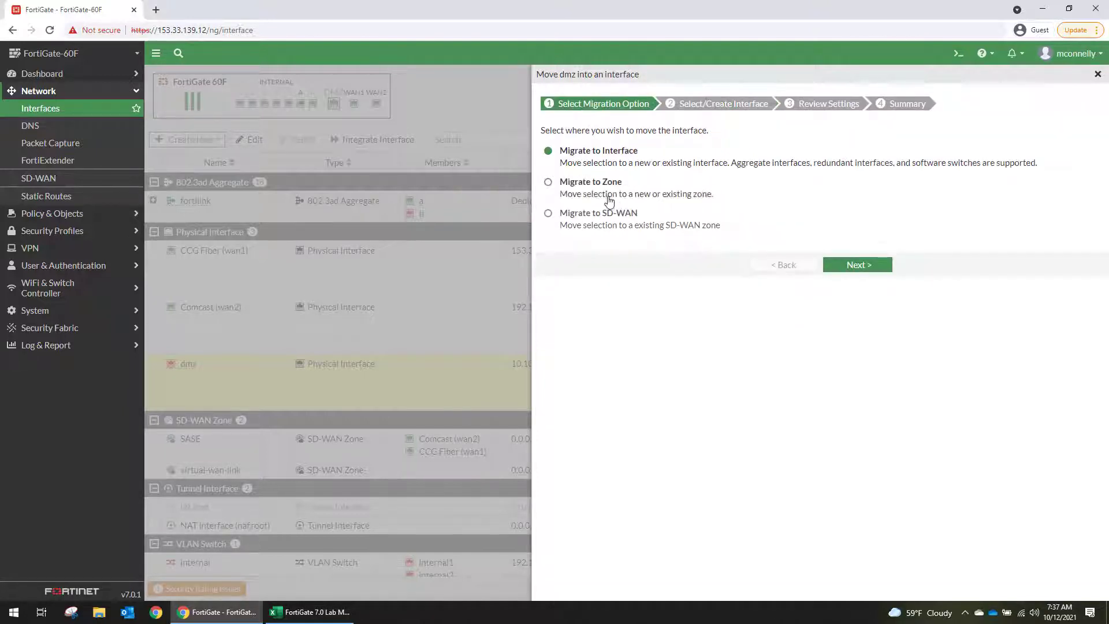